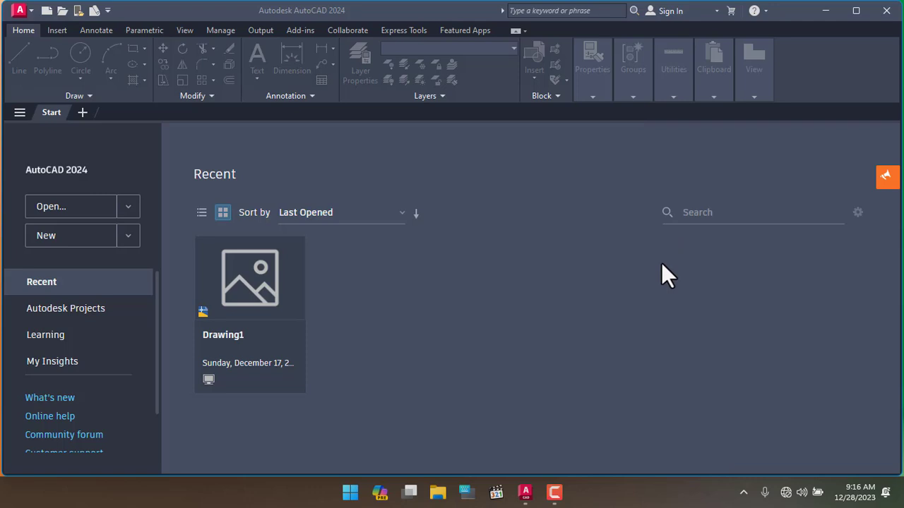
Create a new blank drawing, Drawing2, from the Start page
left_click(80, 241)
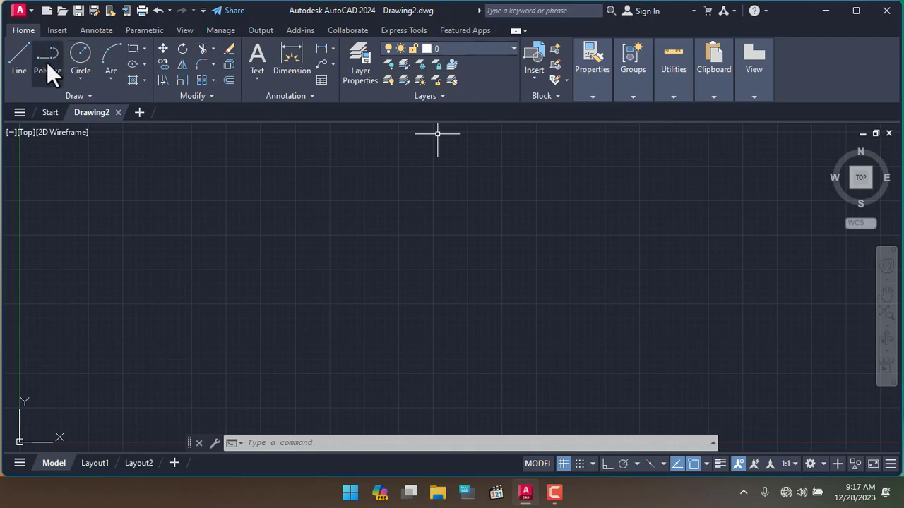
left_click(57, 31)
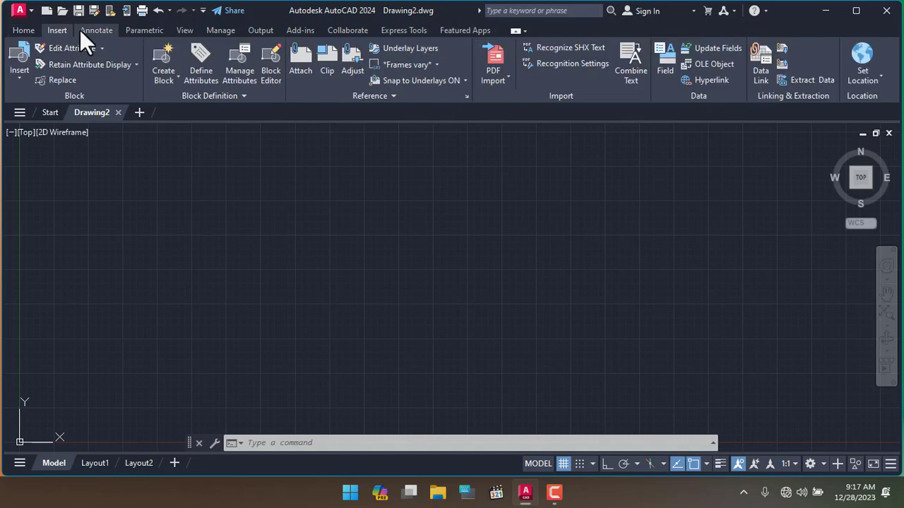
left_click(96, 31)
left_click(155, 31)
left_click(35, 32)
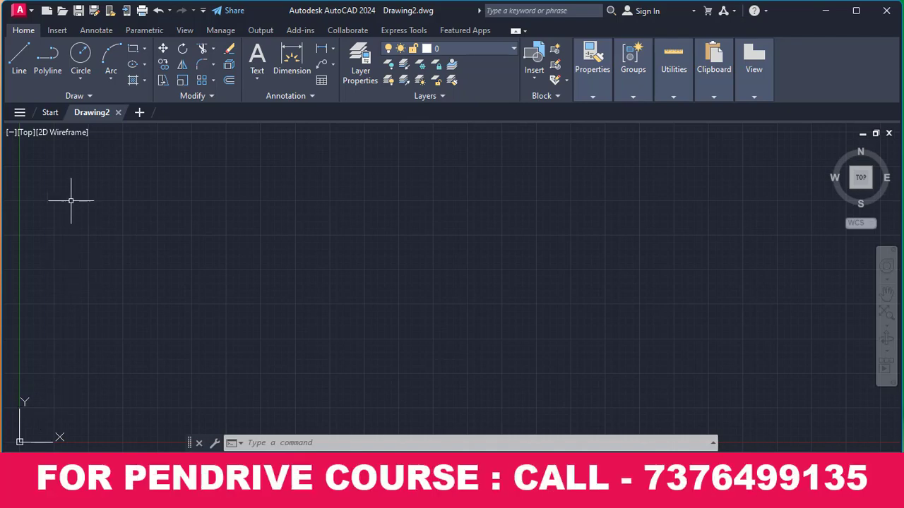
left_click(27, 132)
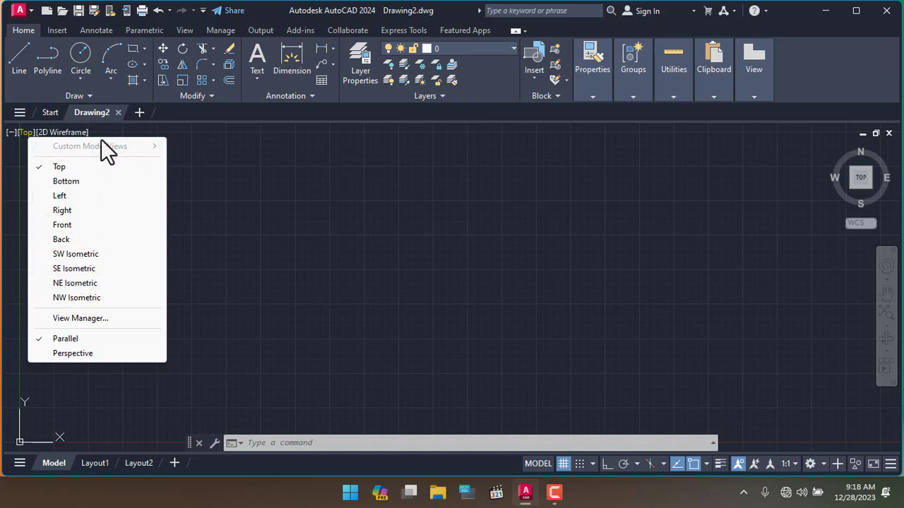
left_click(67, 134)
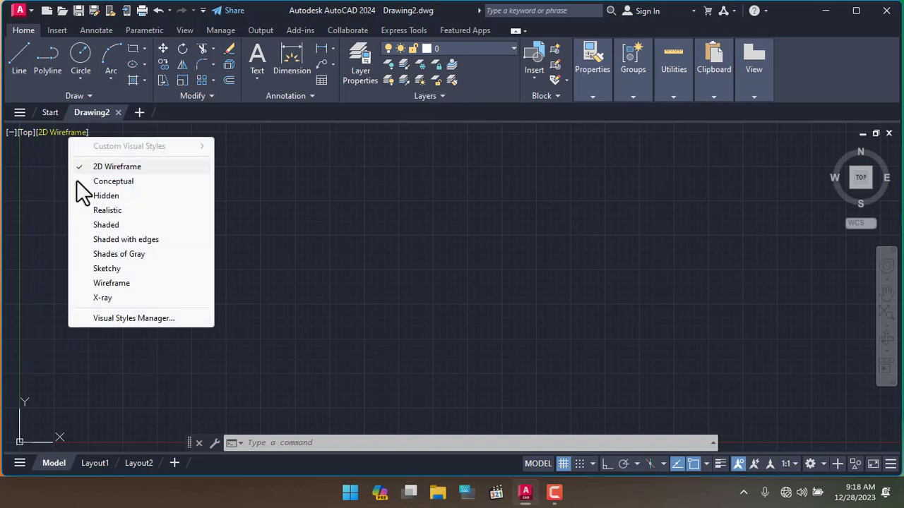
left_click(14, 218)
left_click(322, 244)
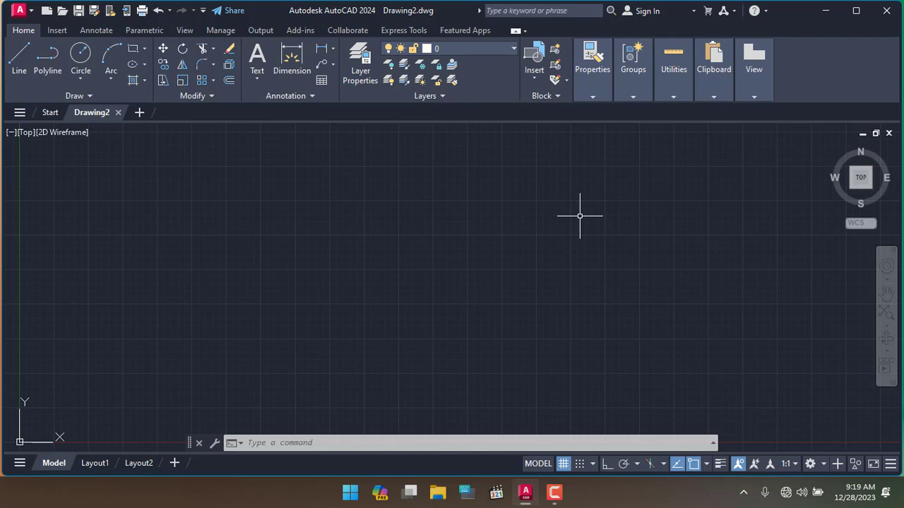
Use UN to set length precision 0.00 and Millimeters insertion scale, keeping International lighting units
type("UN")
key("Return")
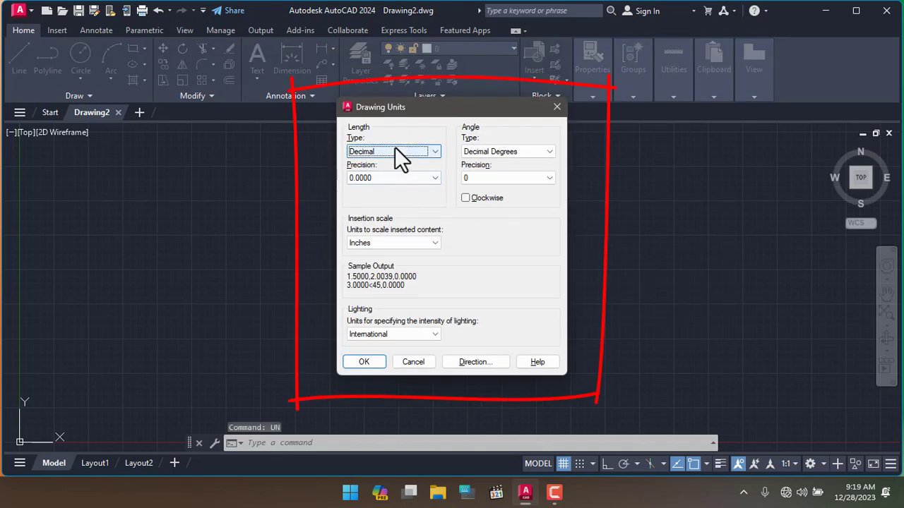
left_click(387, 175)
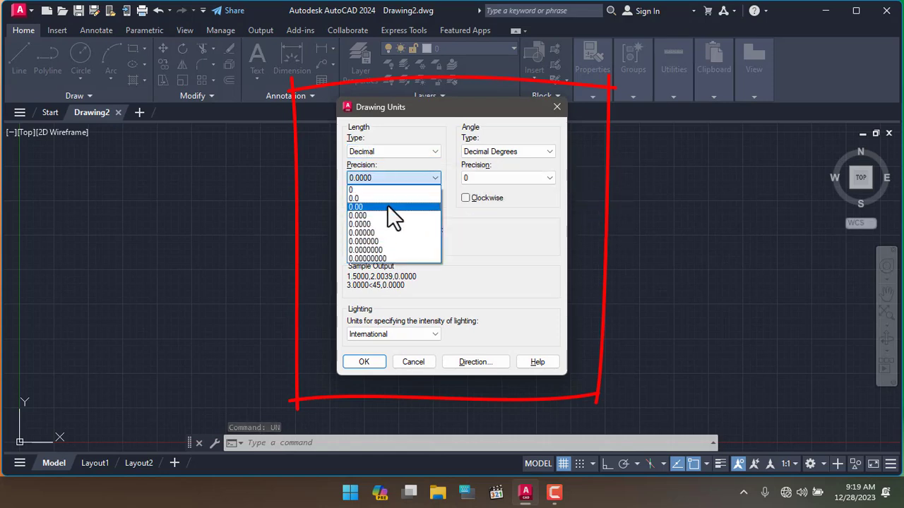
left_click(387, 206)
left_click(387, 243)
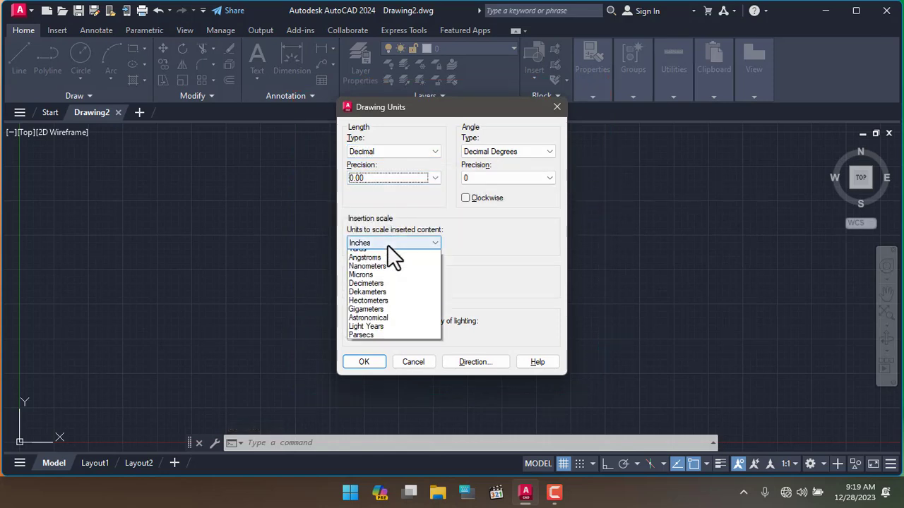
left_click(390, 297)
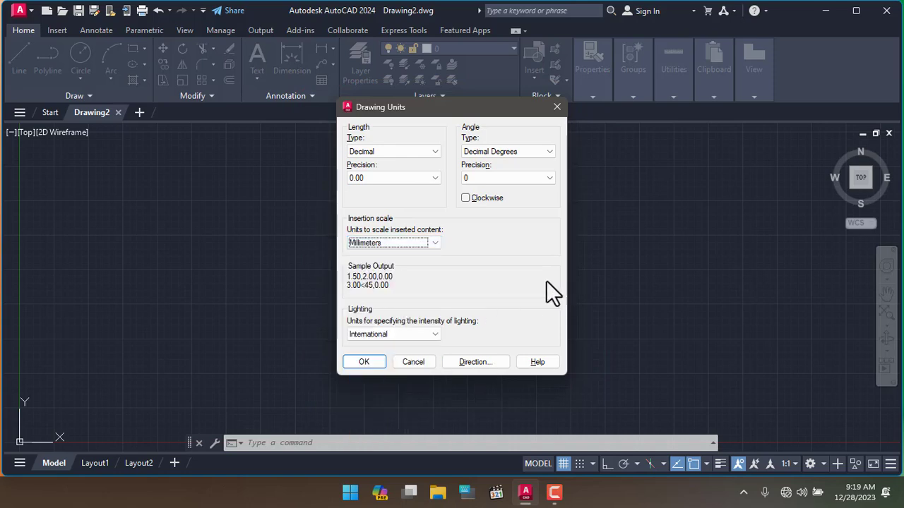
left_click(407, 333)
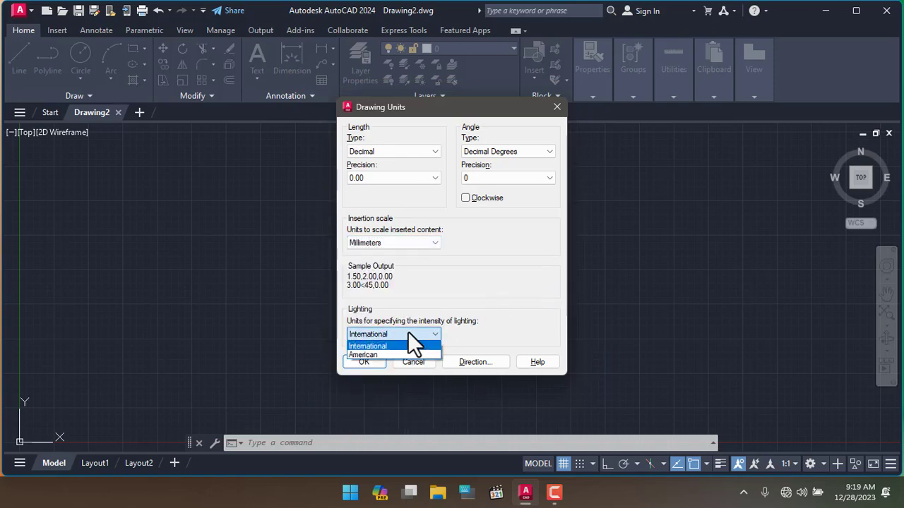
left_click(407, 332)
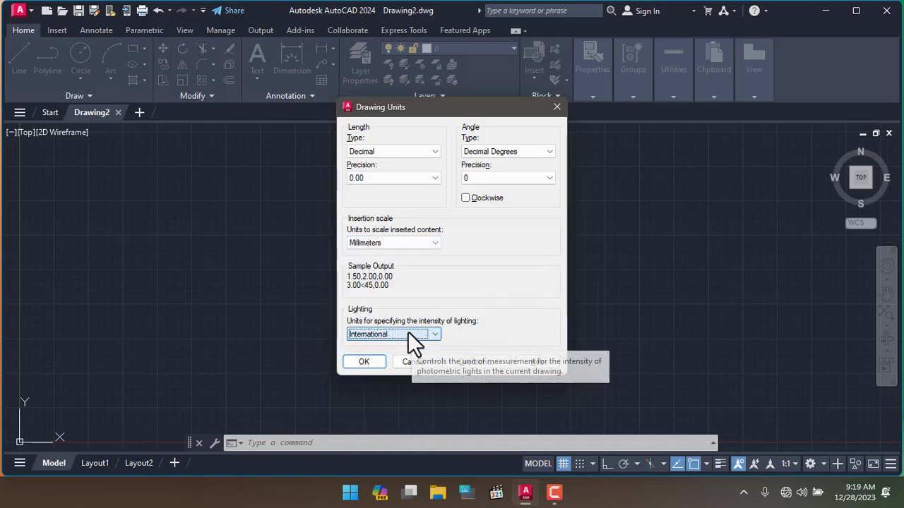
left_click(367, 358)
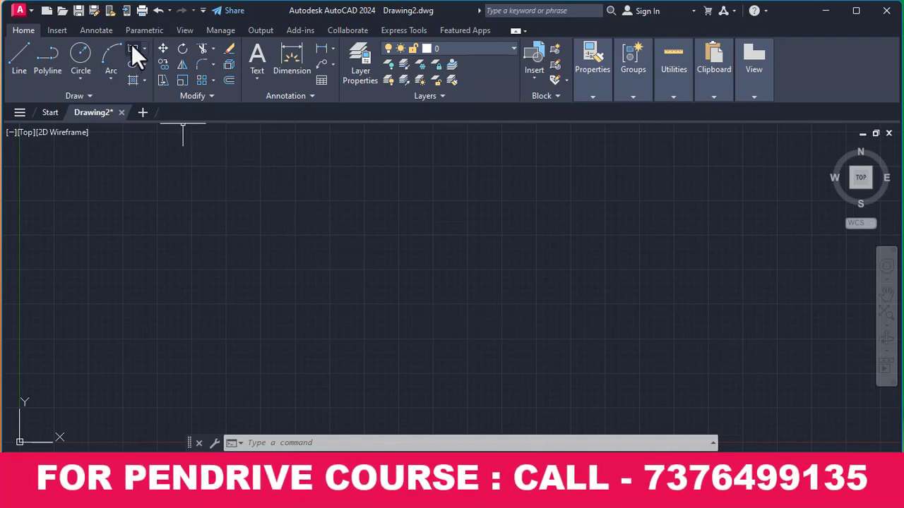
Draw a 50 by 50 rectangle with its first corner at 0,0
left_click(132, 47)
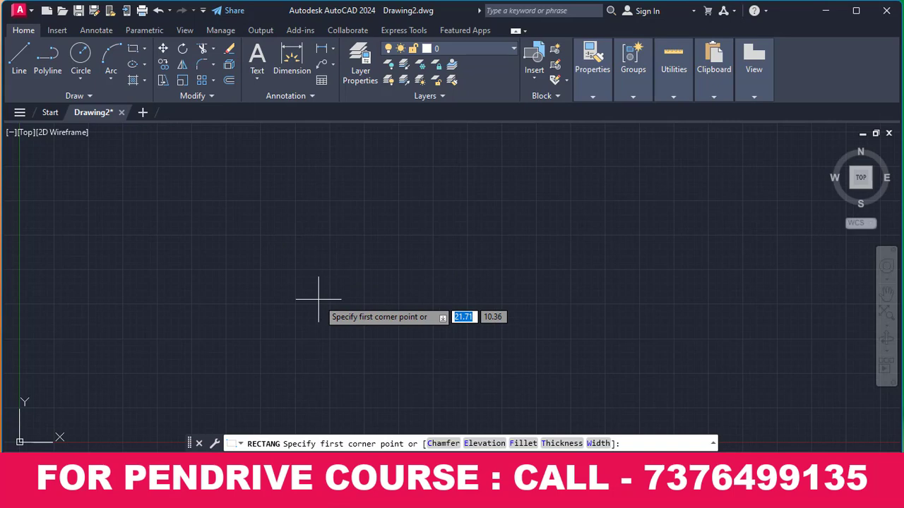
type("0")
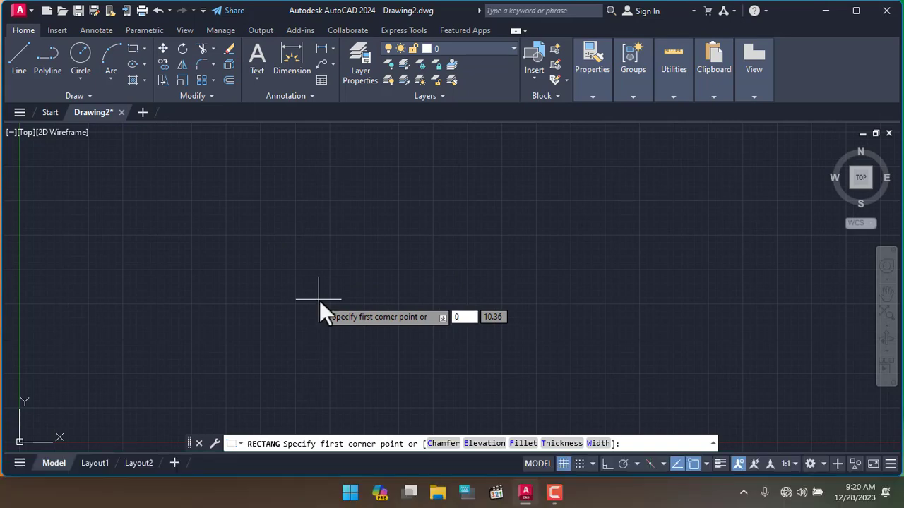
key("Tab")
type("0")
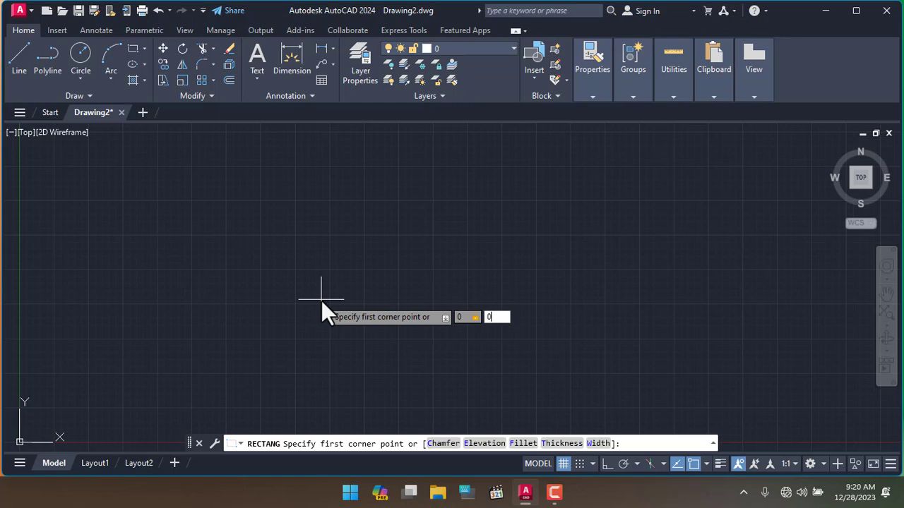
key("Return")
middle_click_drag(321, 300, 465, 212)
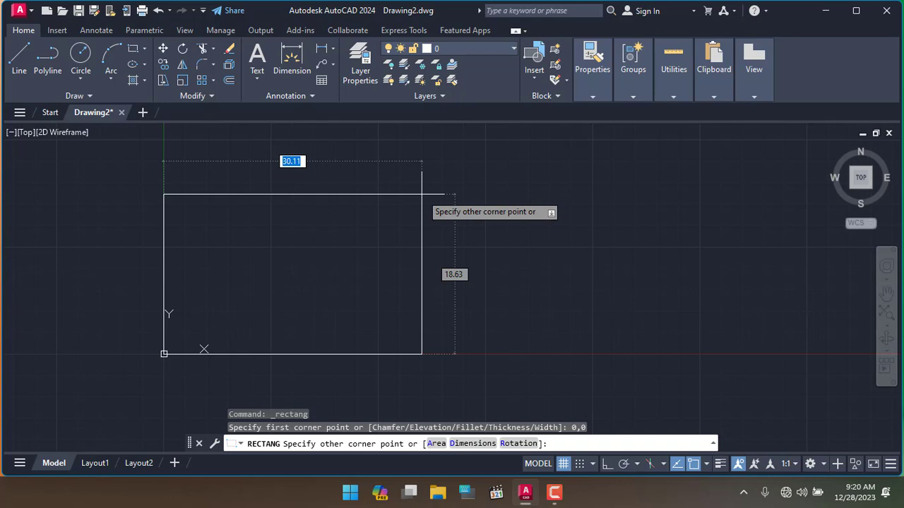
type("50")
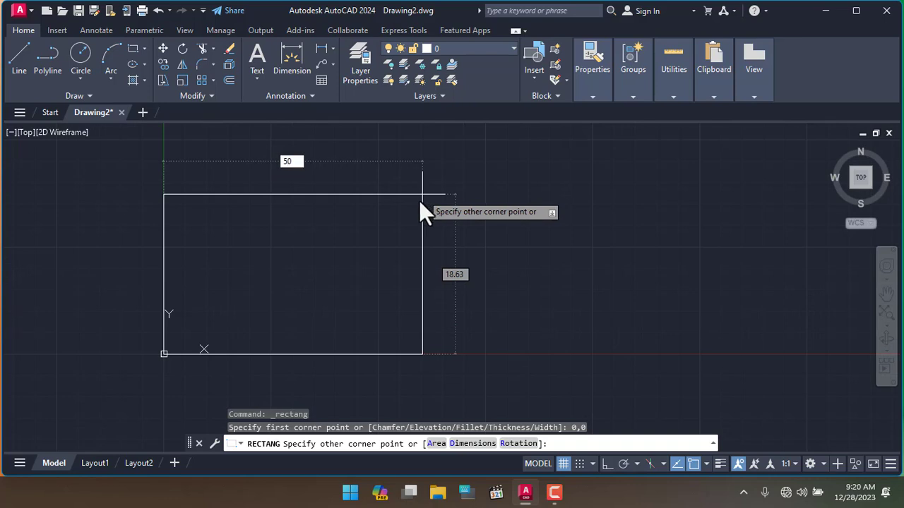
key("Tab")
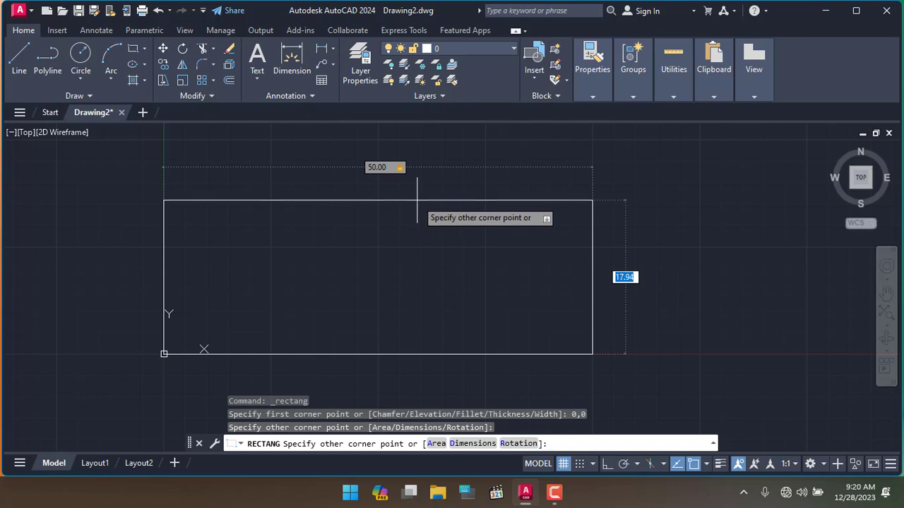
type("50")
key("Return")
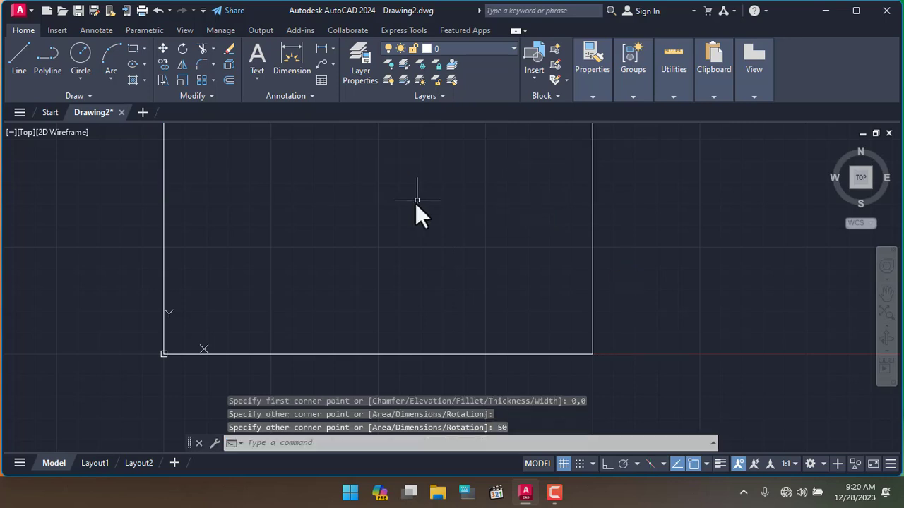
scroll(405, 216, "down", 2)
scroll(405, 214, "down", 2)
mouse_move(404, 213)
middle_mouse_down()
mouse_move(409, 345)
mouse_move(417, 283)
middle_mouse_up()
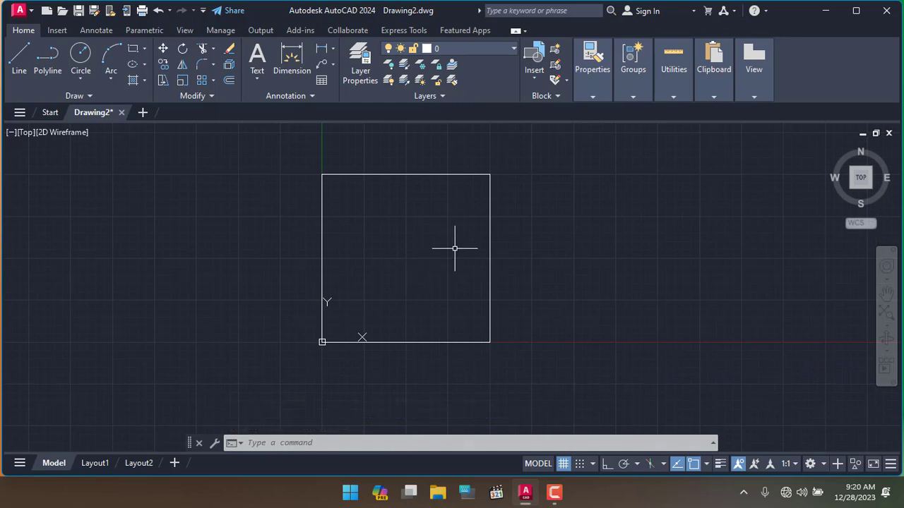
Run ZOOM All so the 50 by 50 square fills the window
type("z")
key("Return")
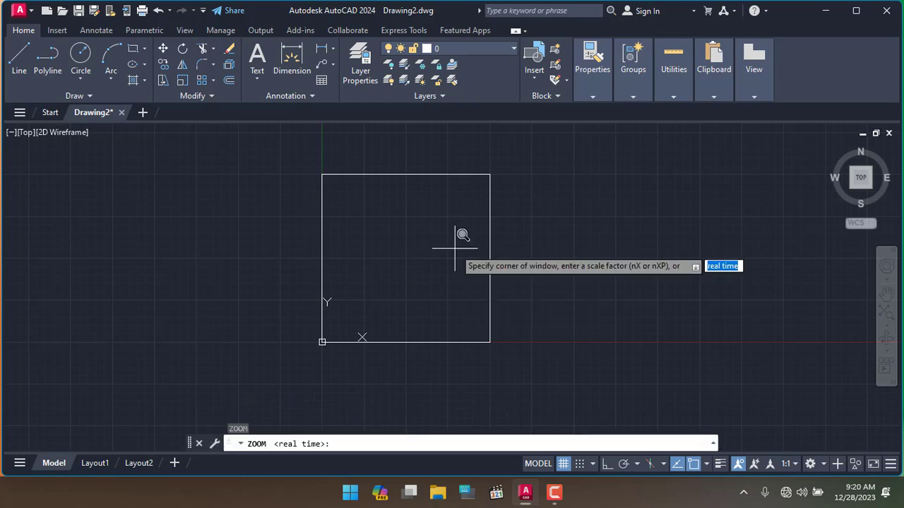
type("a")
key("Return")
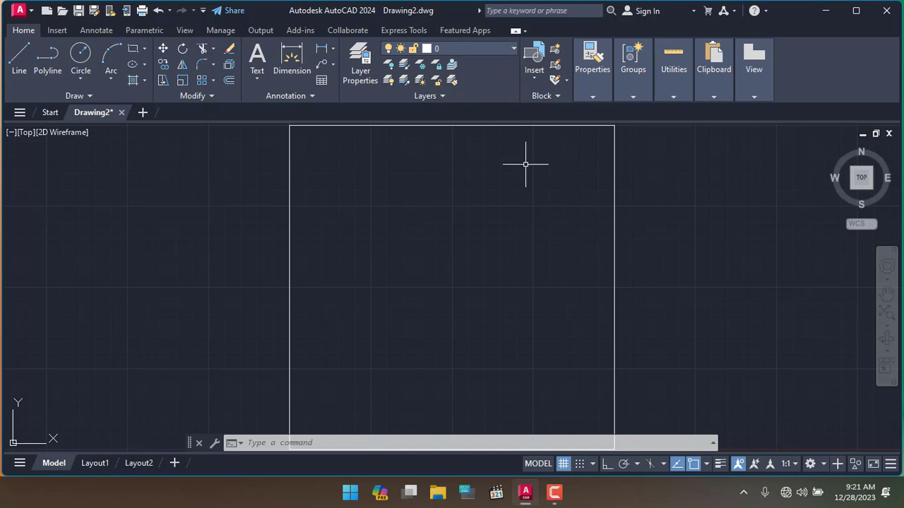
left_click(516, 29)
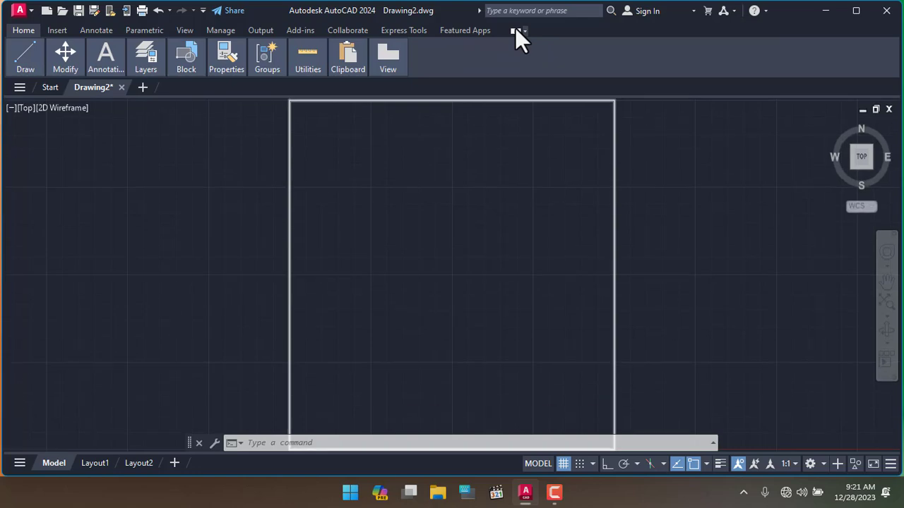
mouse_move(387, 60)
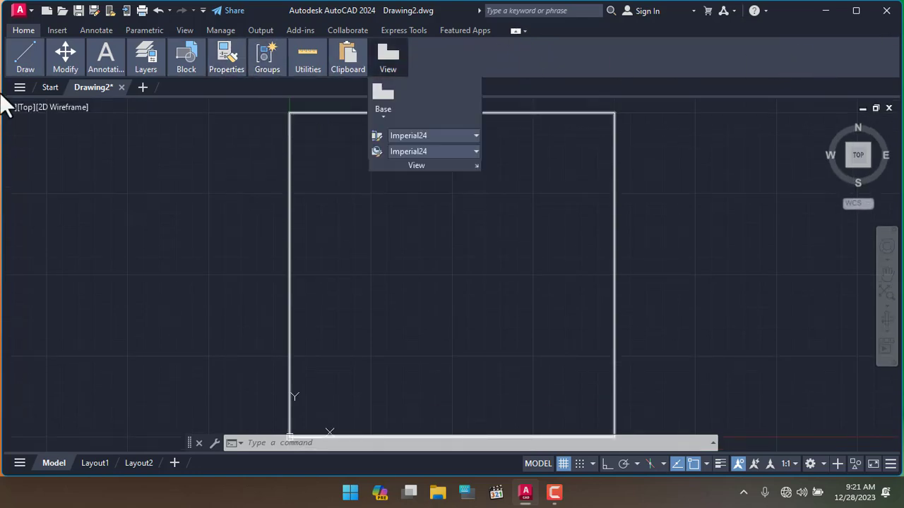
left_click(517, 30)
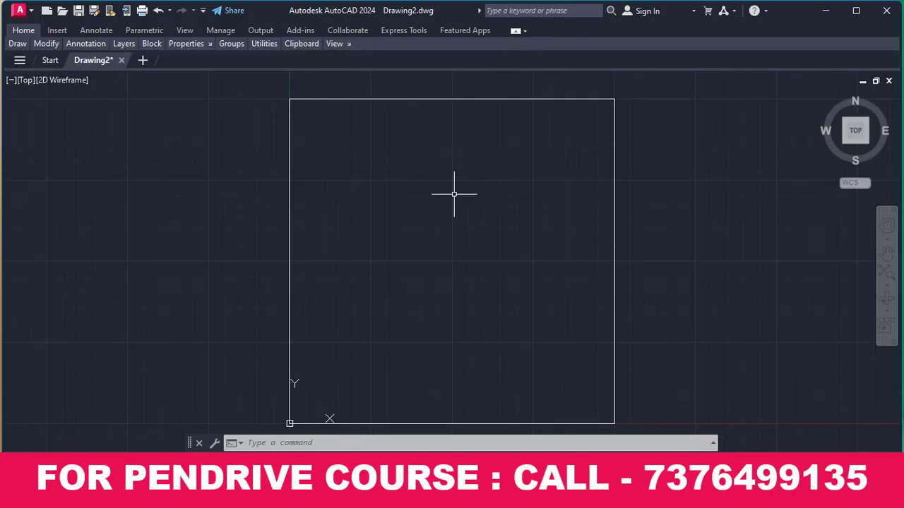
left_click(513, 30)
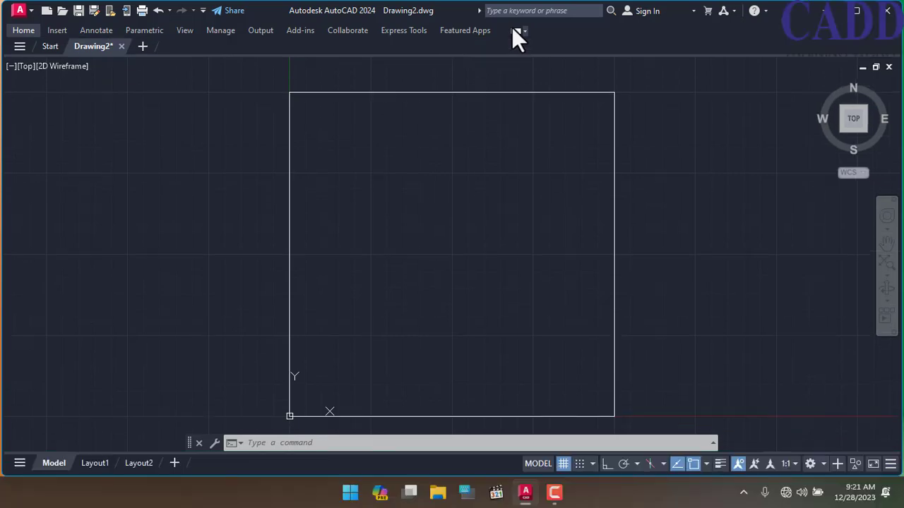
left_click(513, 31)
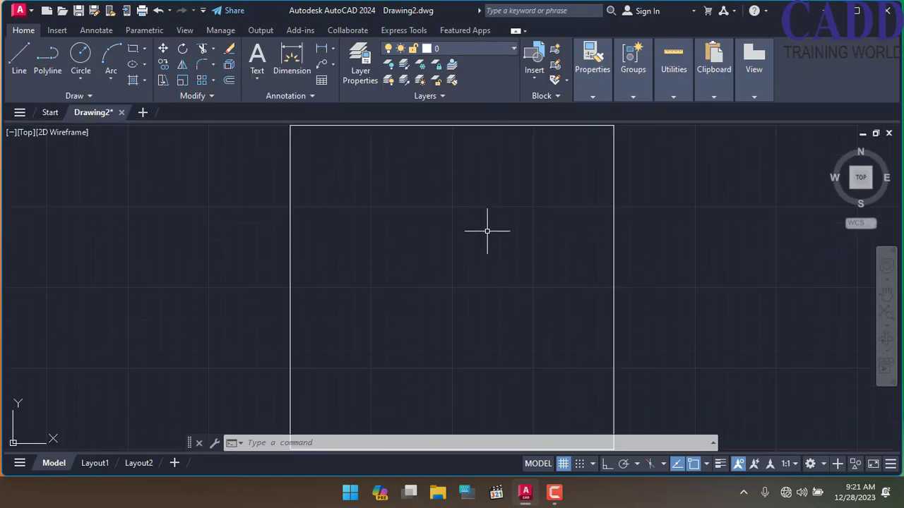
Set the drawing limits from the square's lower-left corner to its upper-right corner
middle_click_drag(486, 231, 462, 216)
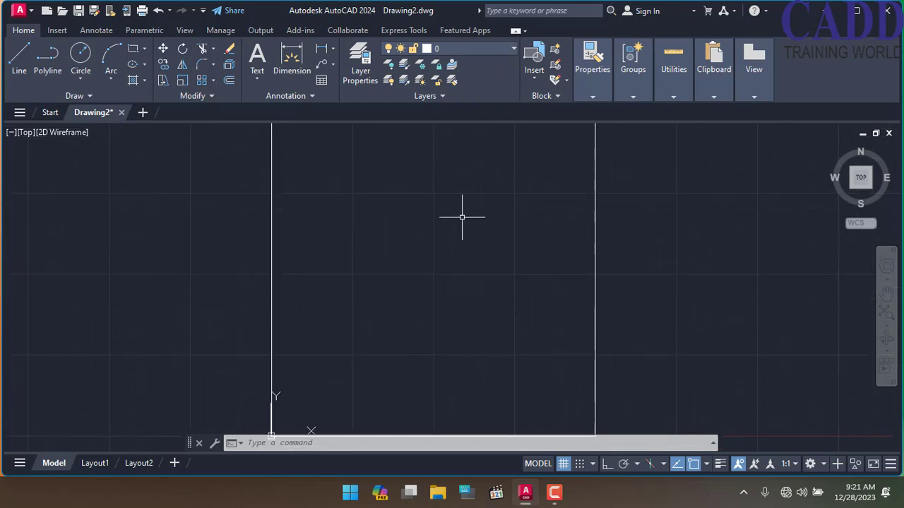
scroll(462, 216, "down", 2)
scroll(462, 217, "up", 2)
scroll(462, 217, "down", 2)
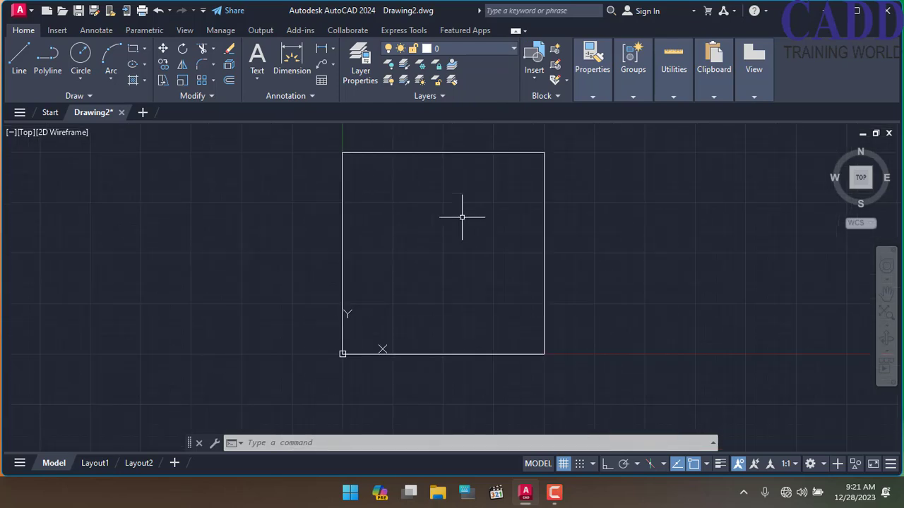
middle_click_drag(461, 235, 461, 244)
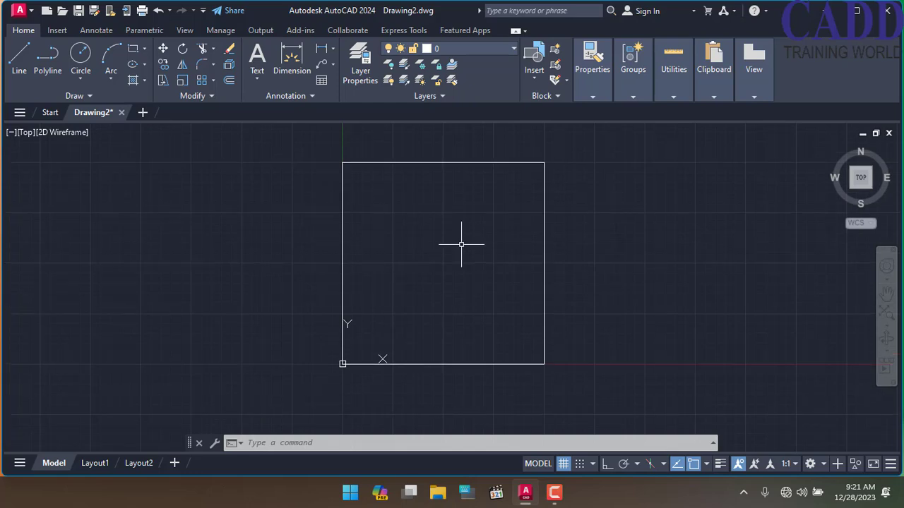
type("LI")
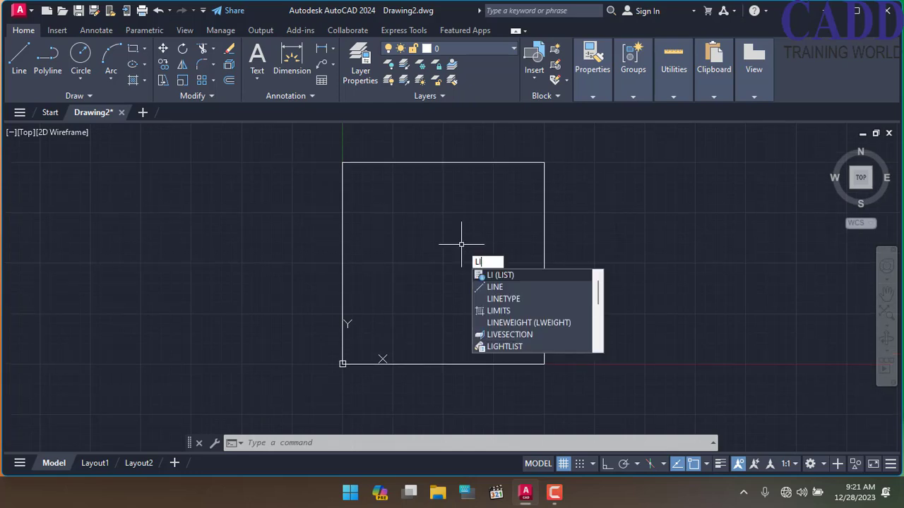
type("MIT")
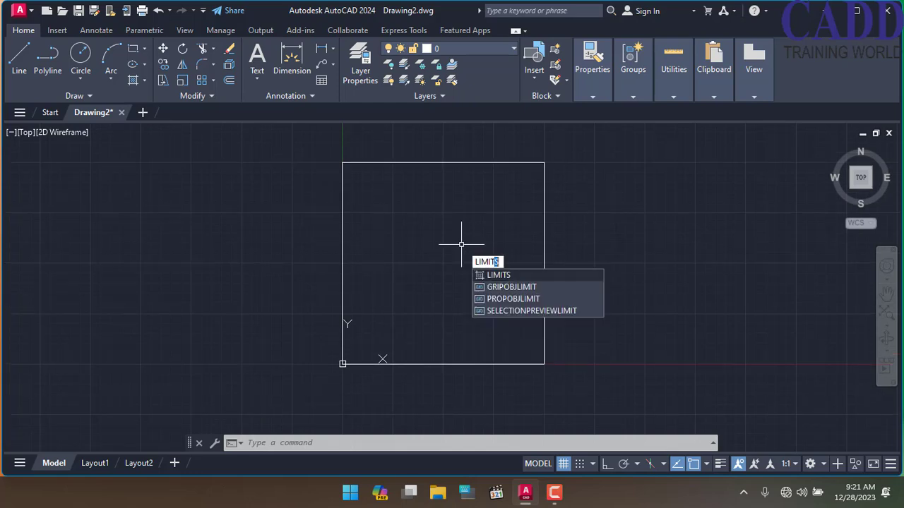
key("Return")
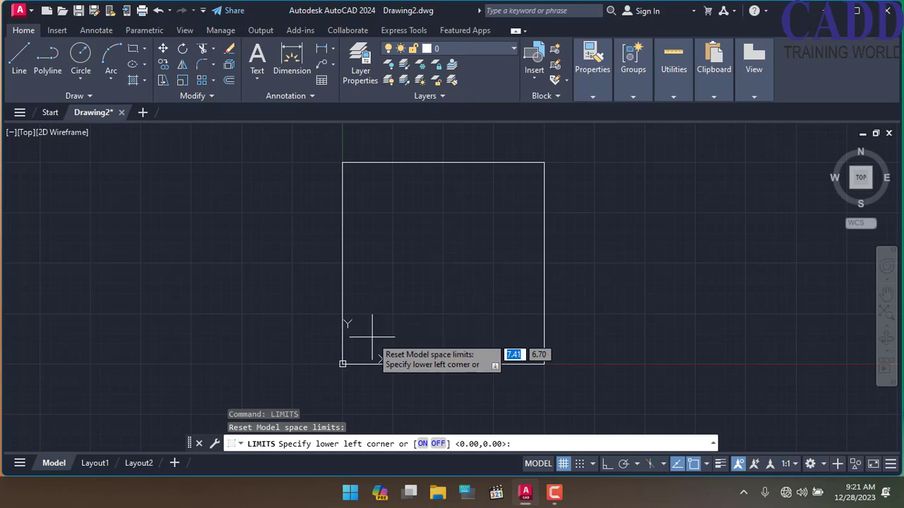
left_click(342, 363)
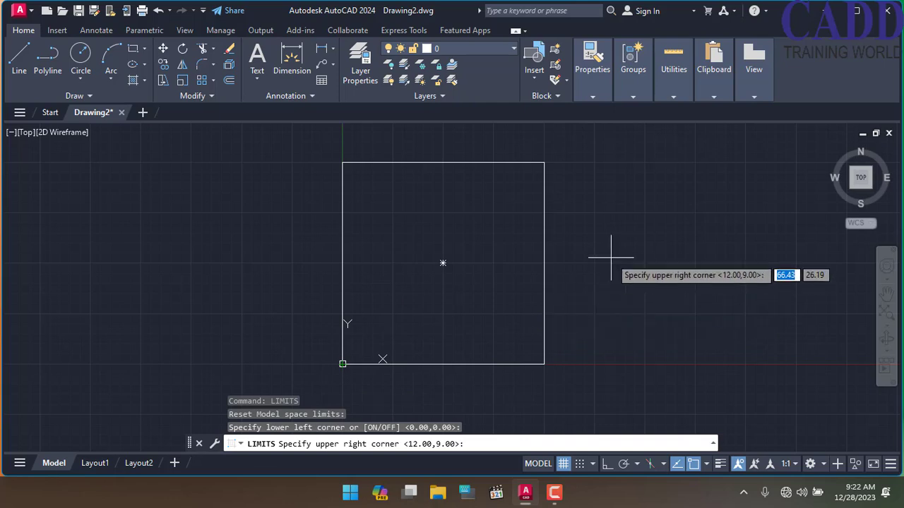
left_click(543, 163)
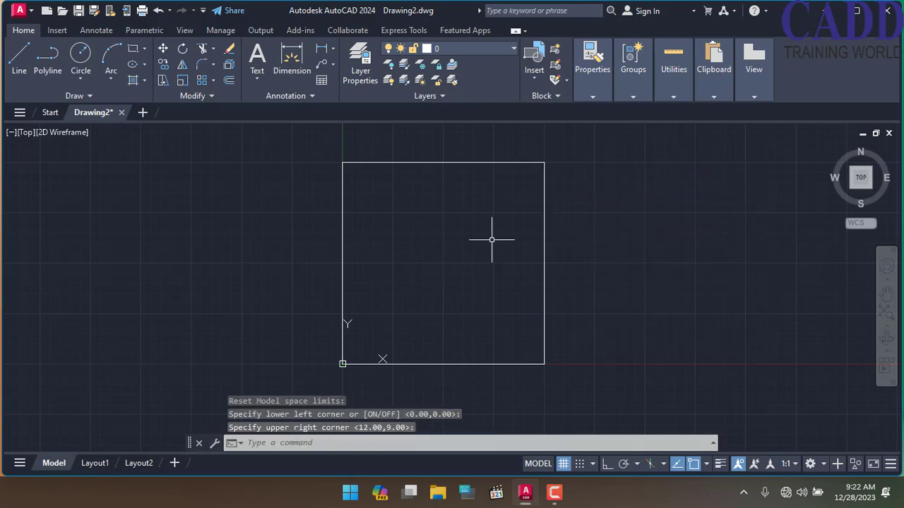
Rerun LIMITS and switch limit checking ON
scroll(491, 240, "up", 2)
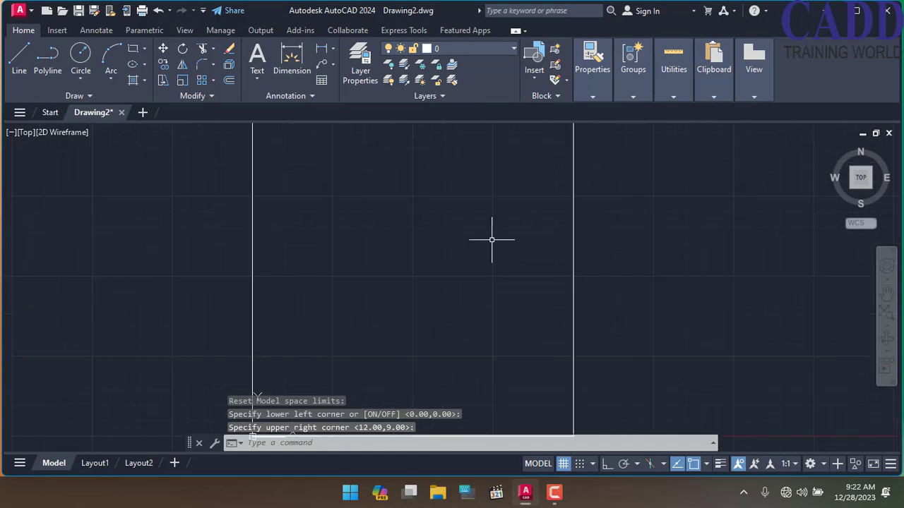
scroll(491, 239, "down", 2)
scroll(492, 239, "up", 2)
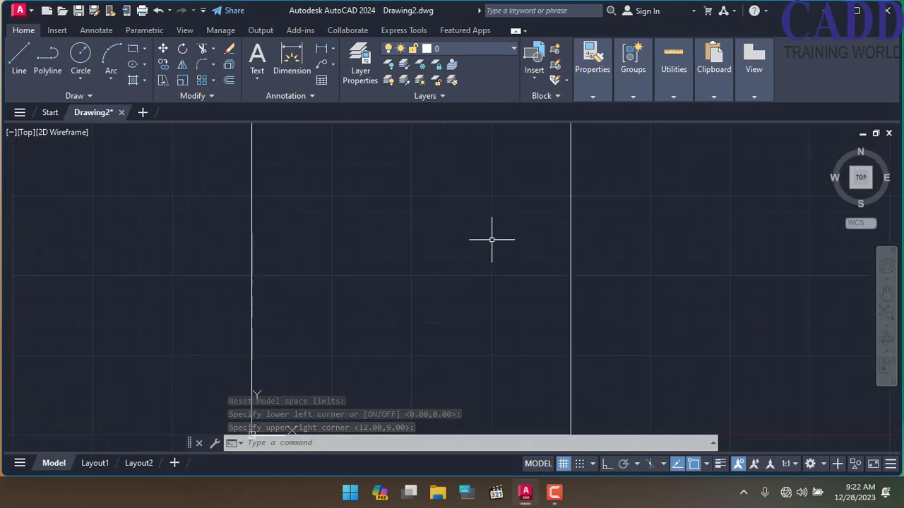
scroll(492, 240, "down", 2)
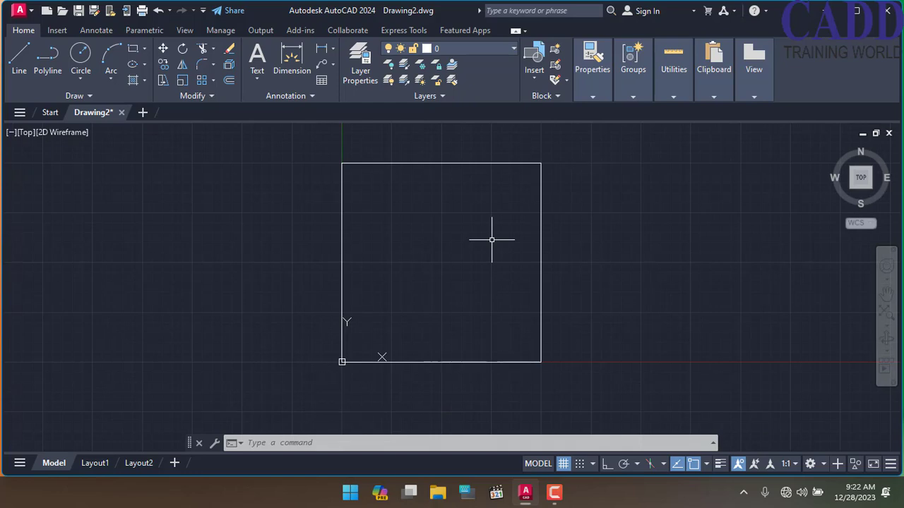
type("LI")
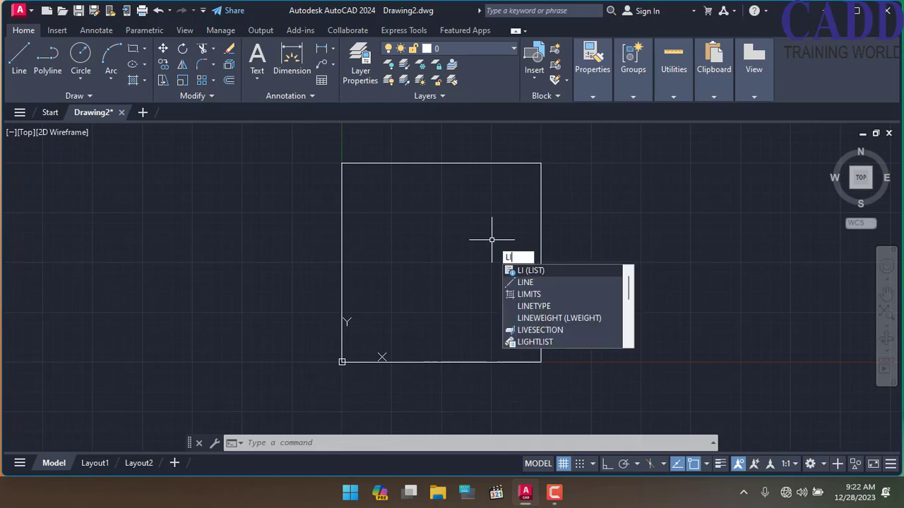
type("MIT")
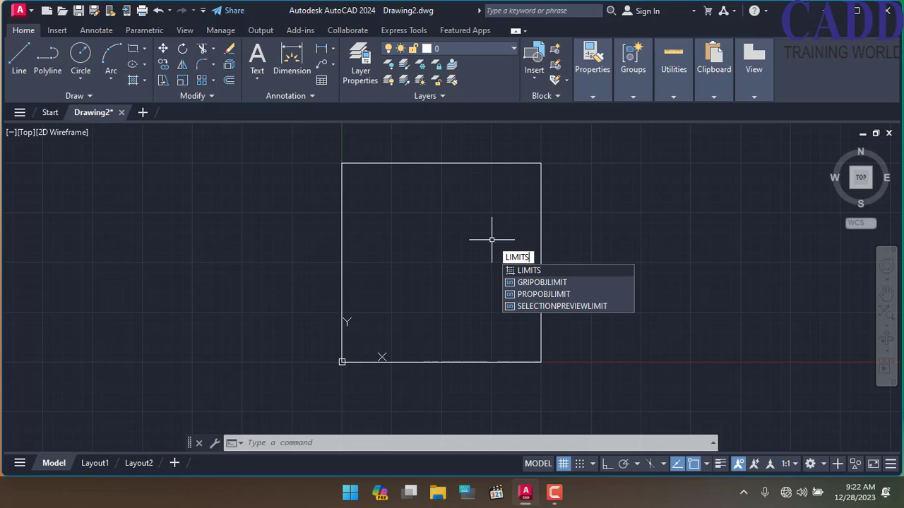
type("S")
key("Return")
right_click(492, 240)
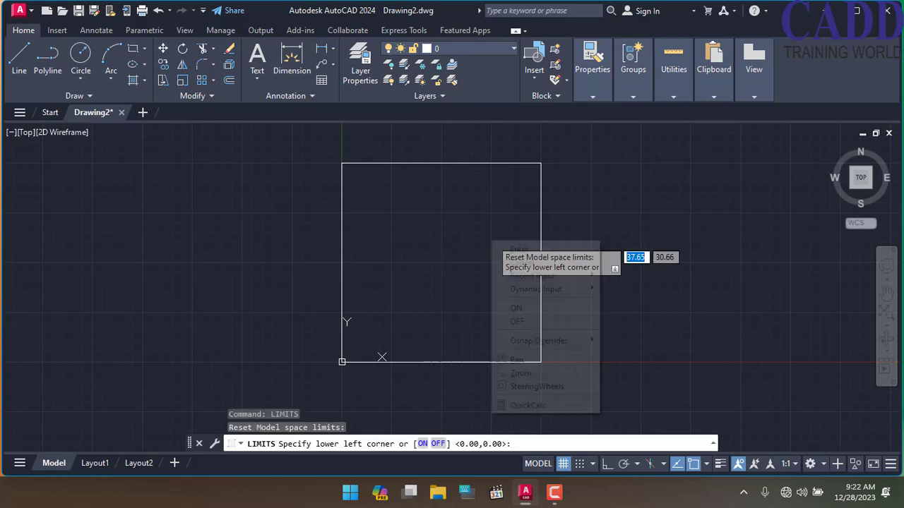
left_click(537, 307)
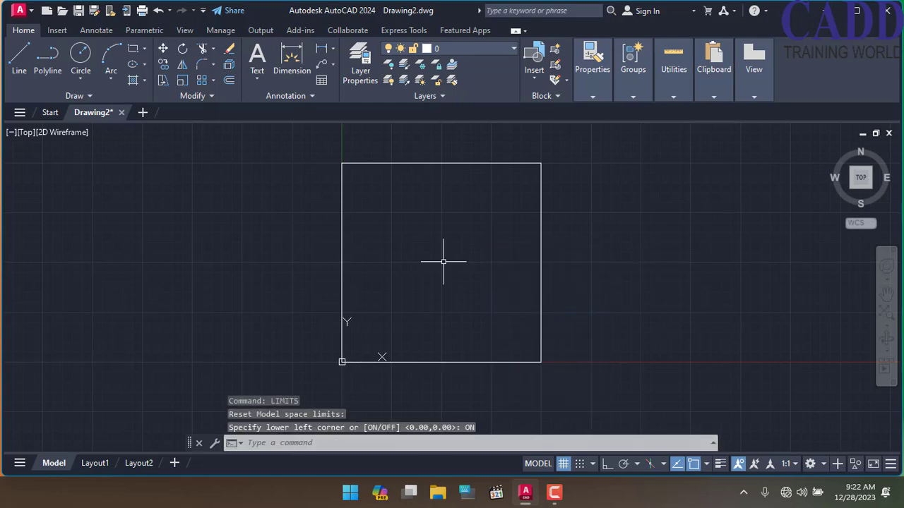
Draw an open three-segment polyline inside the square; points picked outside the limits are refused
left_click(49, 63)
left_click(407, 236)
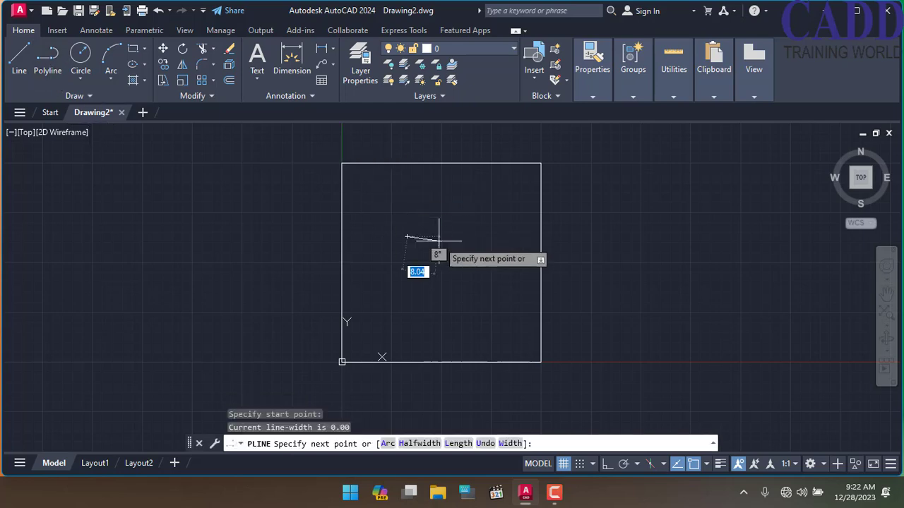
left_click(502, 229)
left_click(508, 305)
left_click(423, 311)
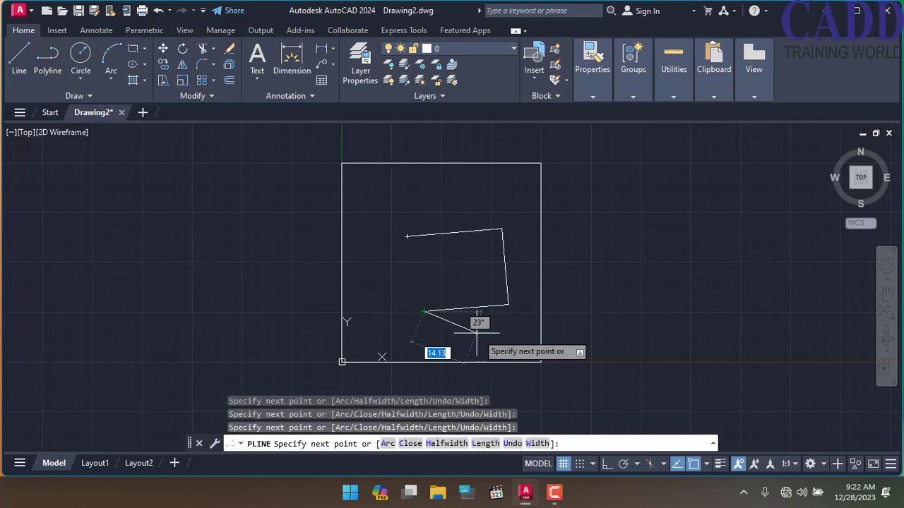
left_click(638, 330)
left_click(734, 176)
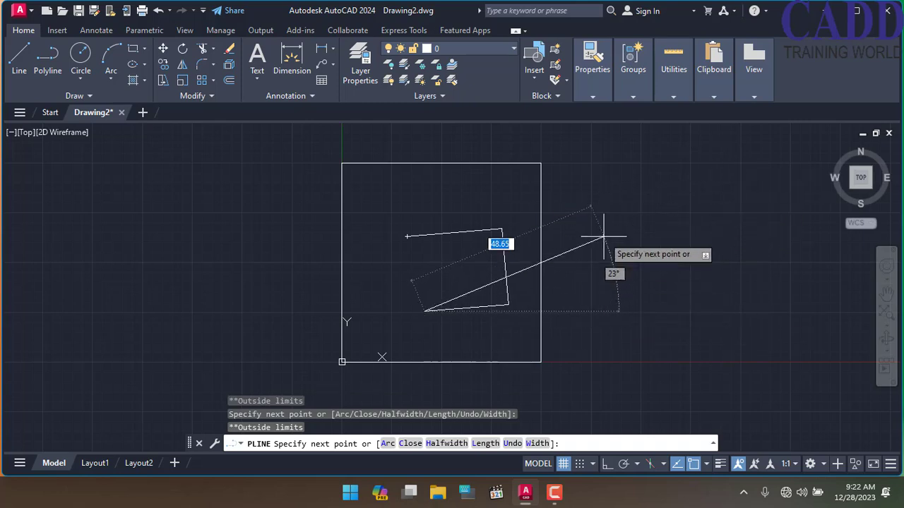
key("Escape")
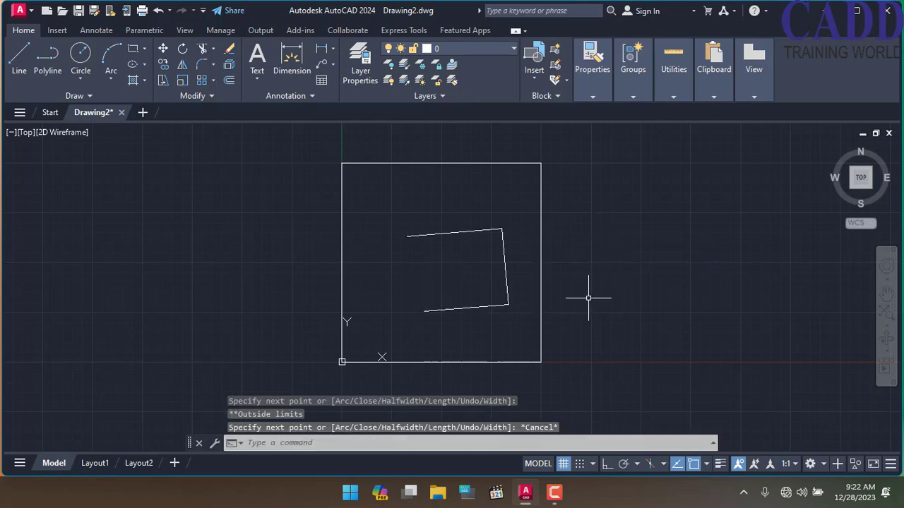
left_click(554, 494)
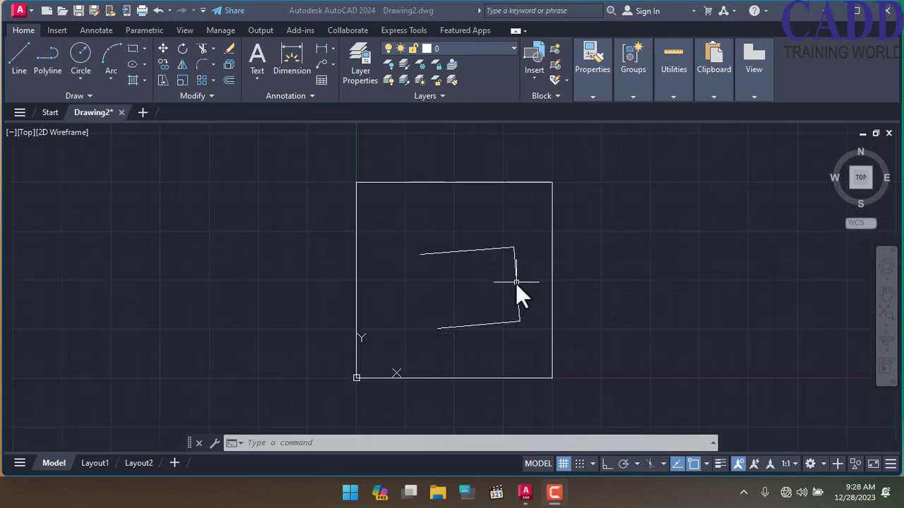
Rerun LIMITS and switch limit checking OFF
scroll(533, 276, "up", 2)
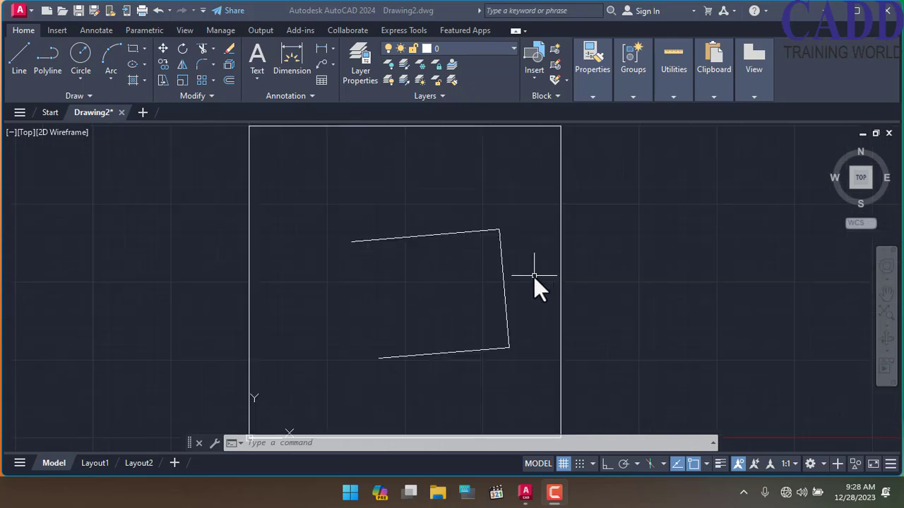
scroll(533, 276, "down", 2)
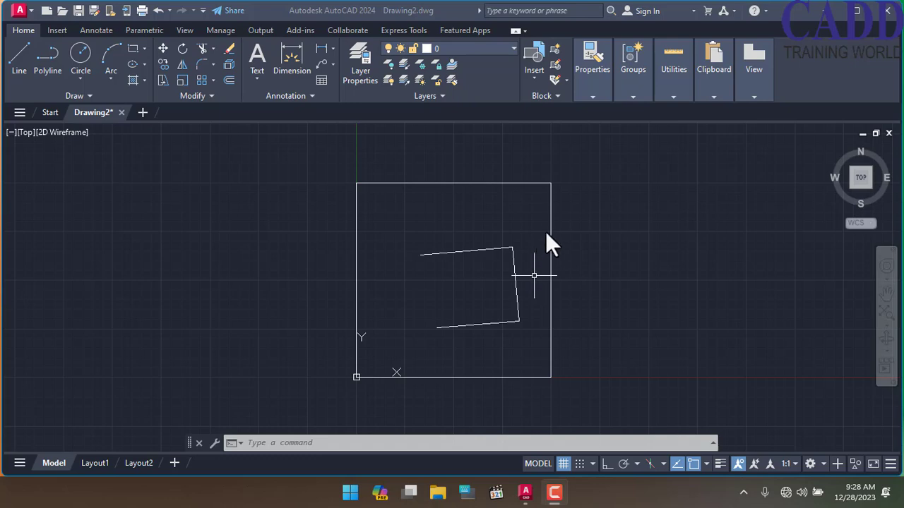
right_click(507, 209)
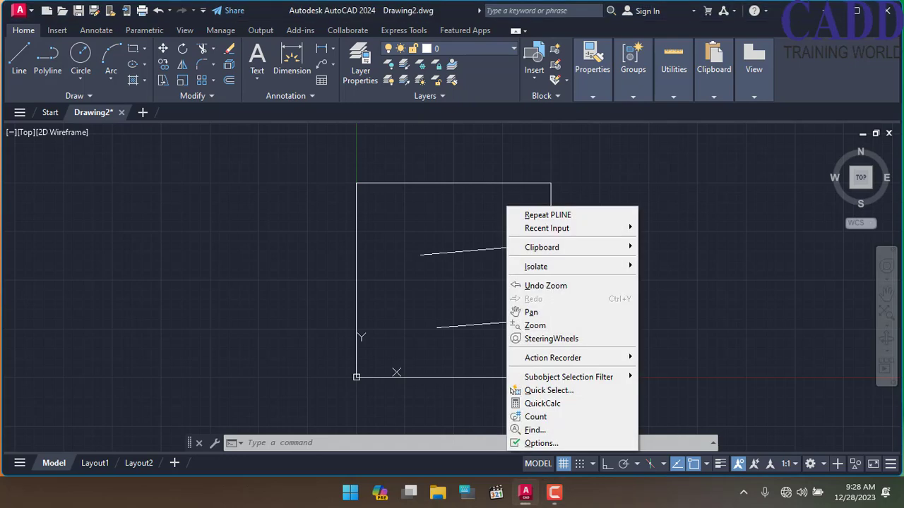
key("Escape")
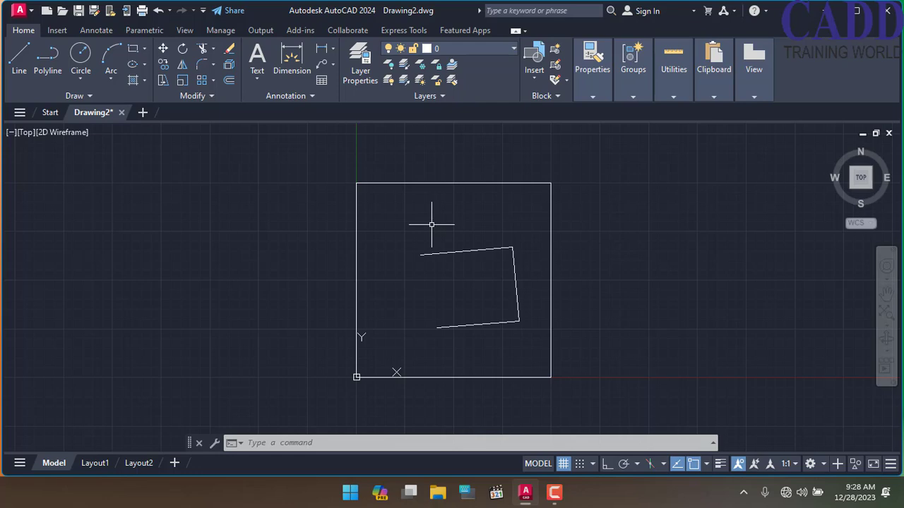
type("L")
type("IMITS")
key("Return")
right_click(431, 227)
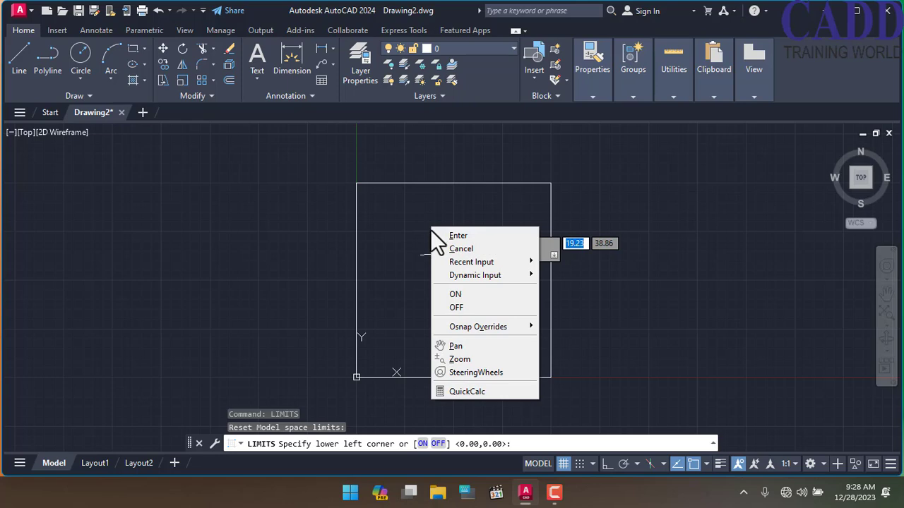
left_click(483, 310)
Window-select the square and polyline and delete them
left_click(612, 168)
left_click(300, 377)
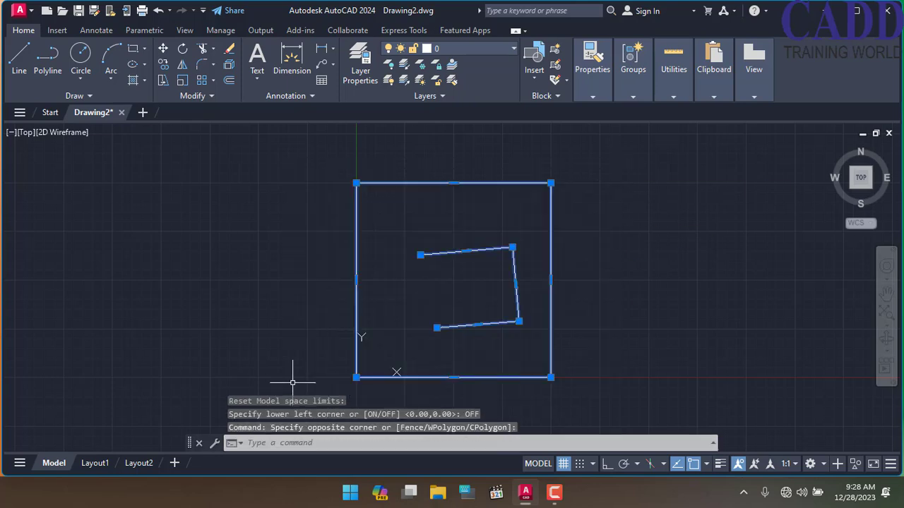
key("Delete")
scroll(476, 338, "up", 3)
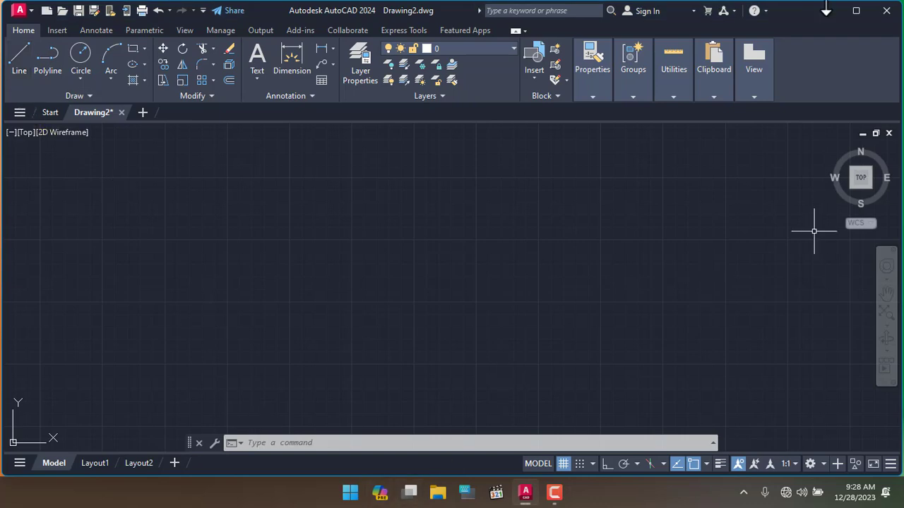
Draw an open line: slightly rising top edge, vertical drop on the right, horizontal run back left
left_click(23, 72)
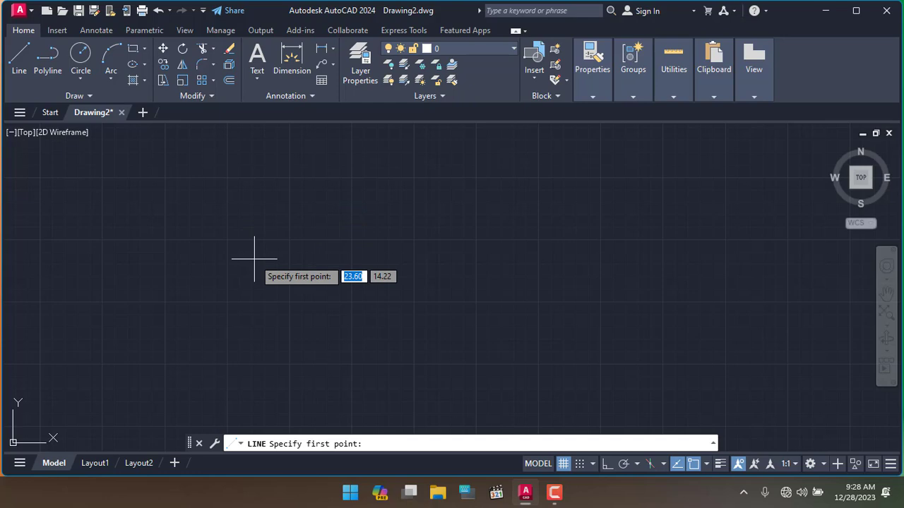
left_click(237, 274)
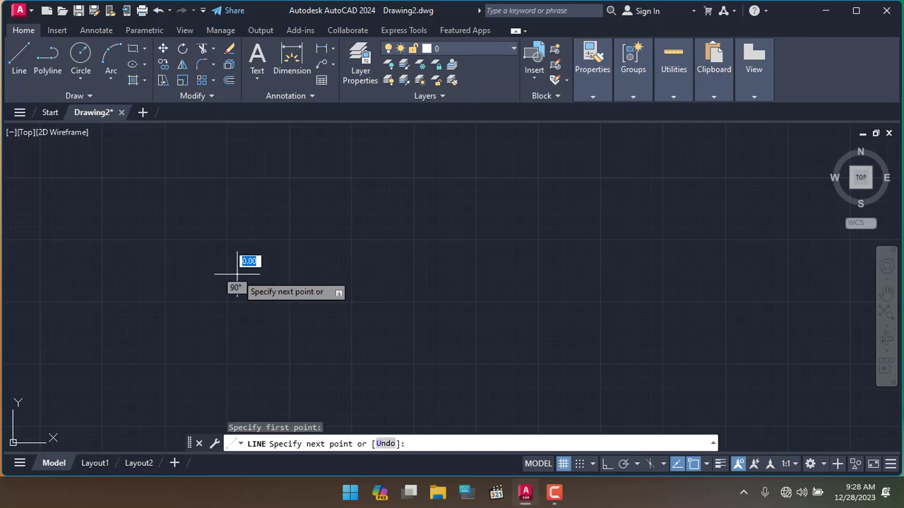
left_click(492, 260)
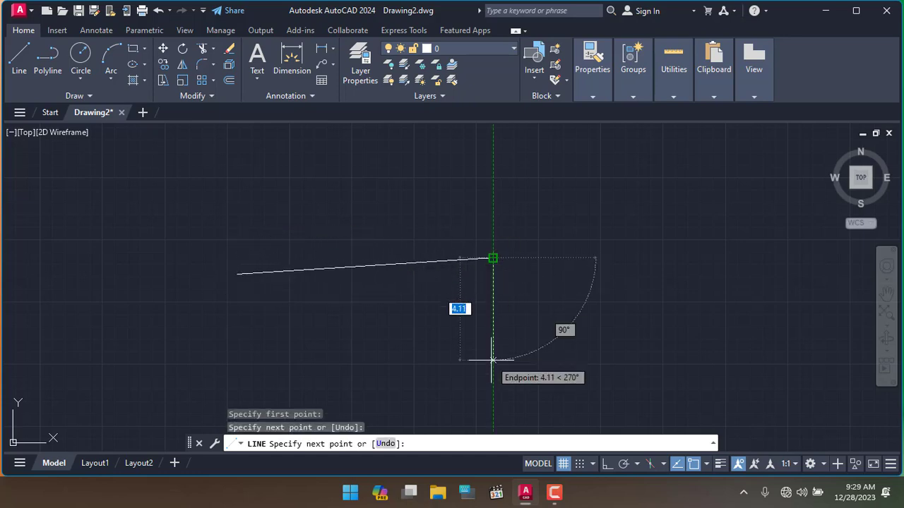
left_click(492, 370)
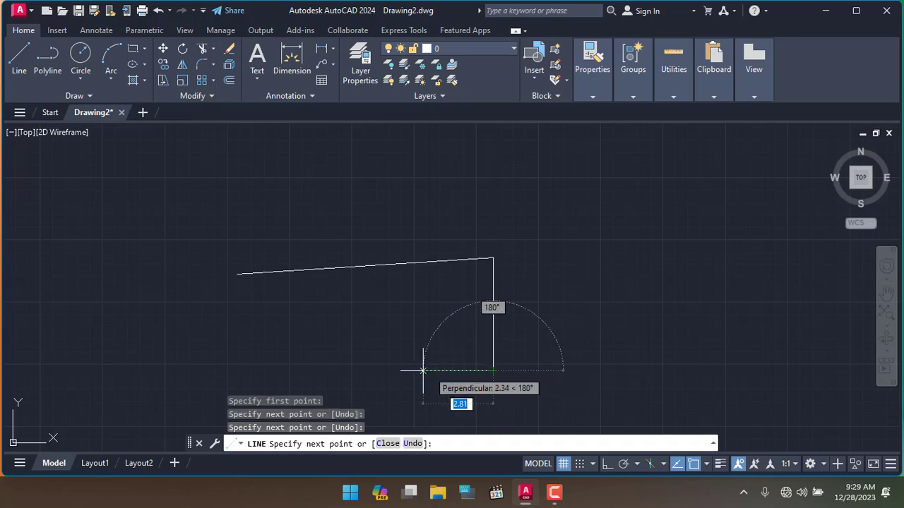
left_click(333, 370)
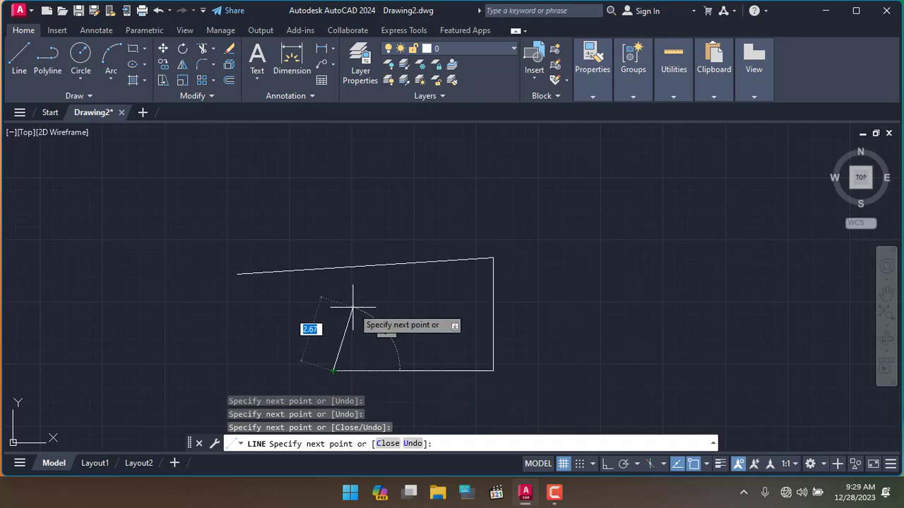
right_click(353, 308)
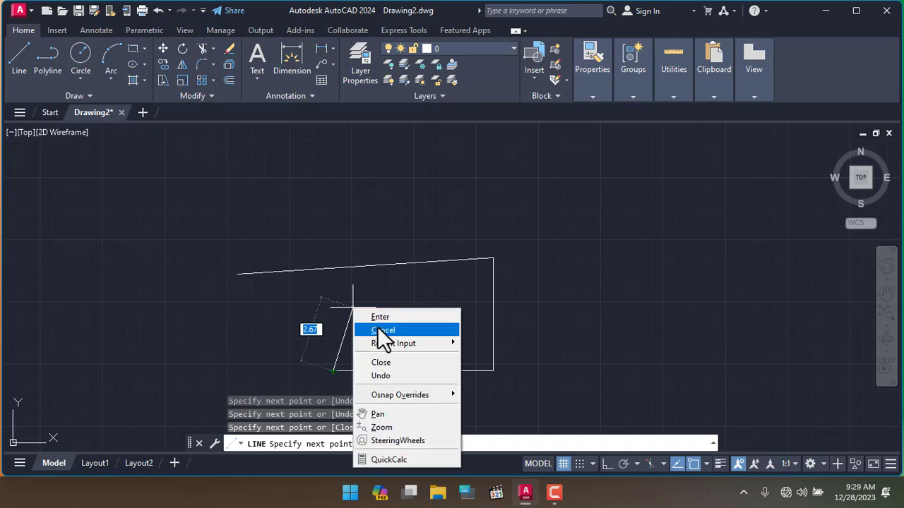
left_click(376, 326)
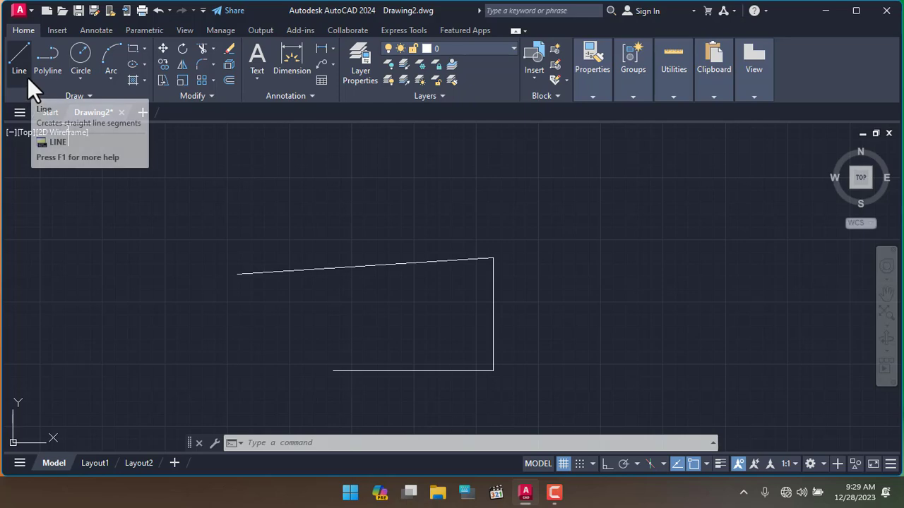
mouse_move(19, 60)
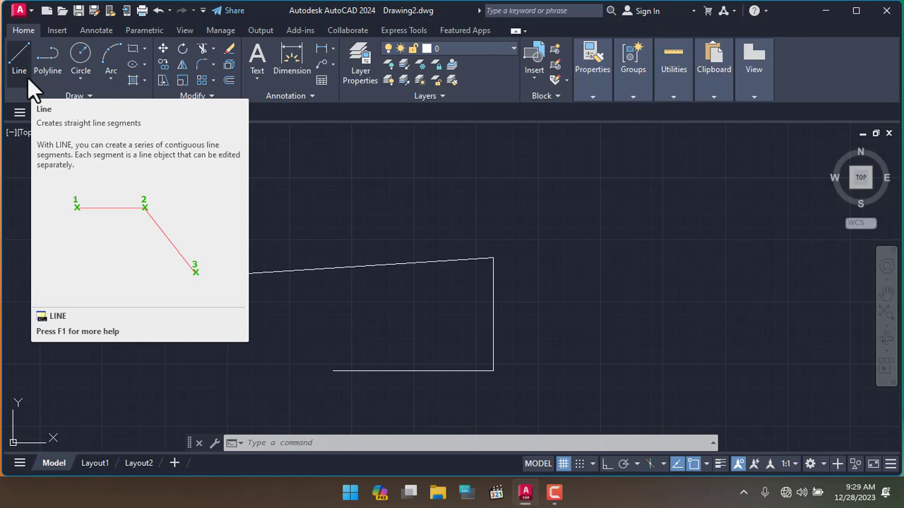
Draw a second open line to the right: top edge, vertical right side, diagonal bottom edge
left_click(29, 79)
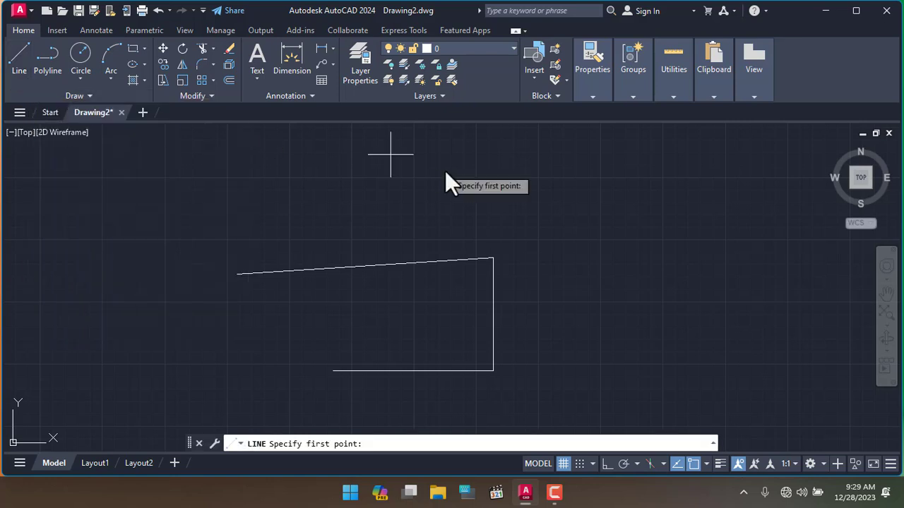
left_click(448, 176)
left_click(777, 187)
left_click(775, 378)
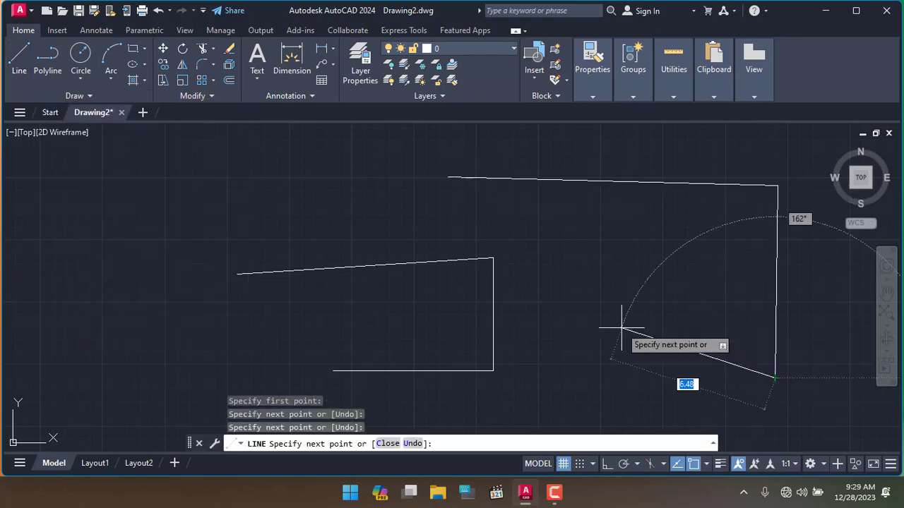
left_click(619, 321)
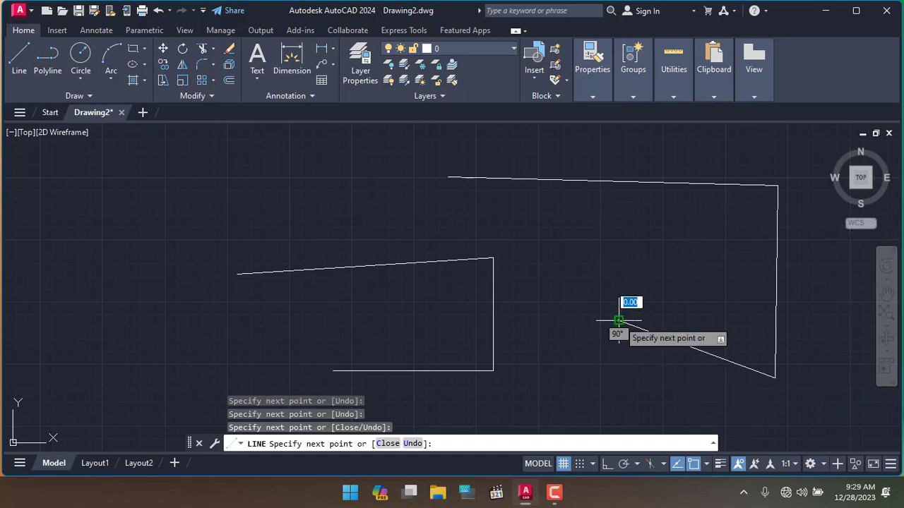
right_click(630, 243)
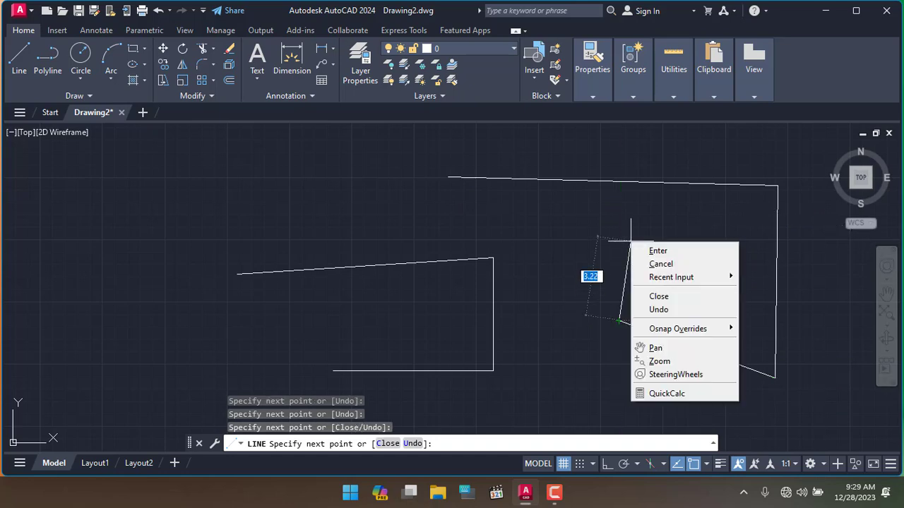
key("Escape")
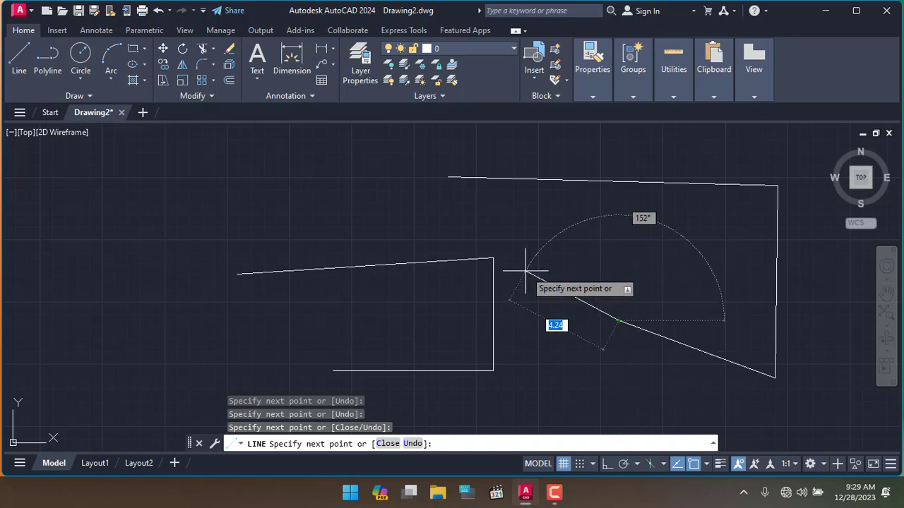
key("Escape")
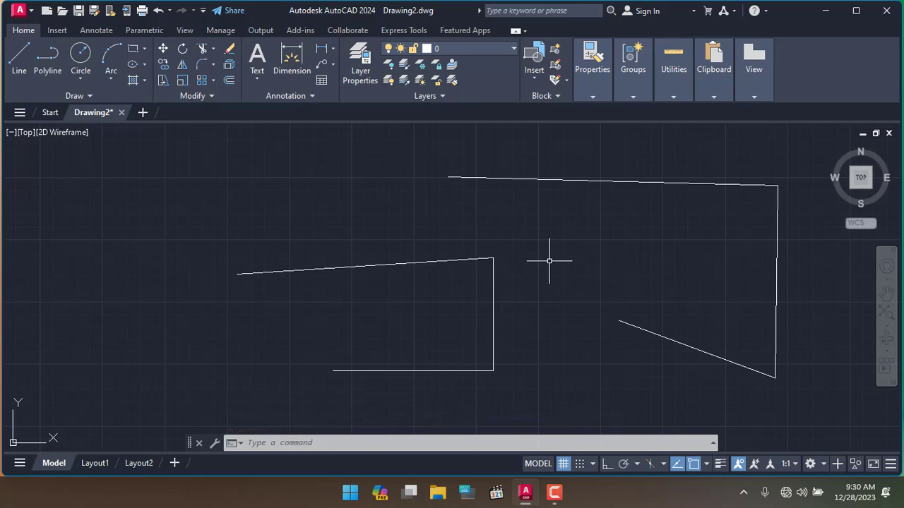
middle_click_drag(551, 261, 442, 231)
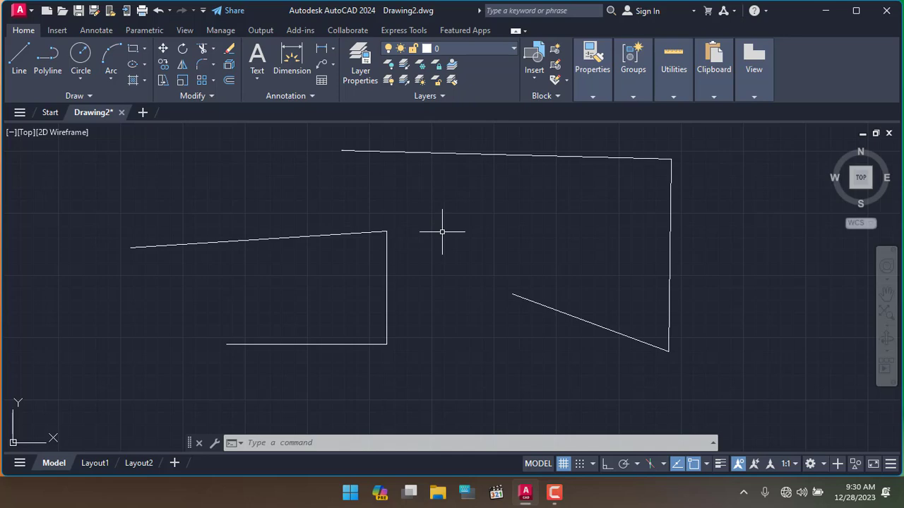
Repeat LINE to draw an L shape: a vertical segment down, then a horizontal one right
right_click(442, 231)
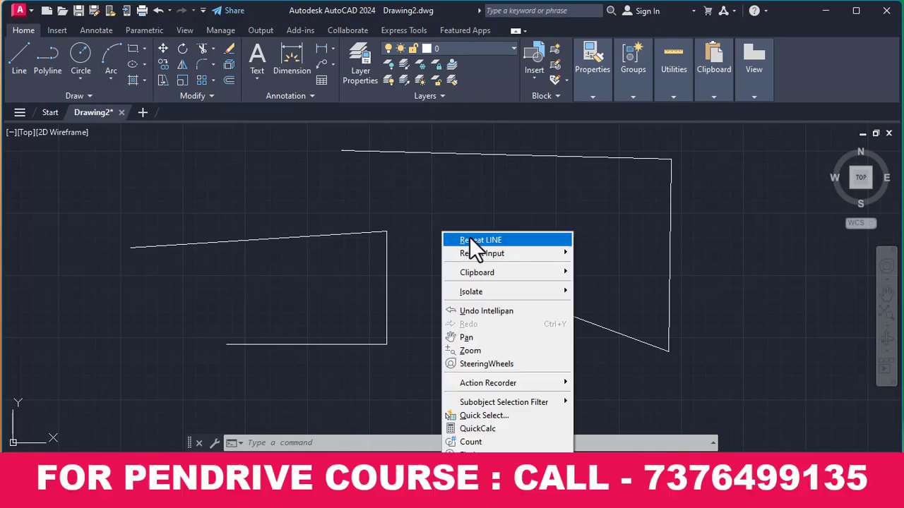
left_click(473, 240)
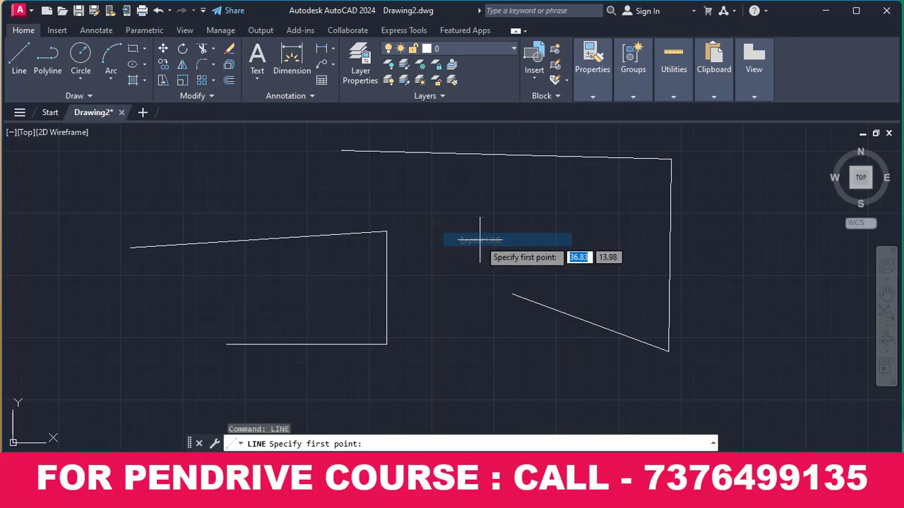
left_click(477, 248)
left_click(478, 375)
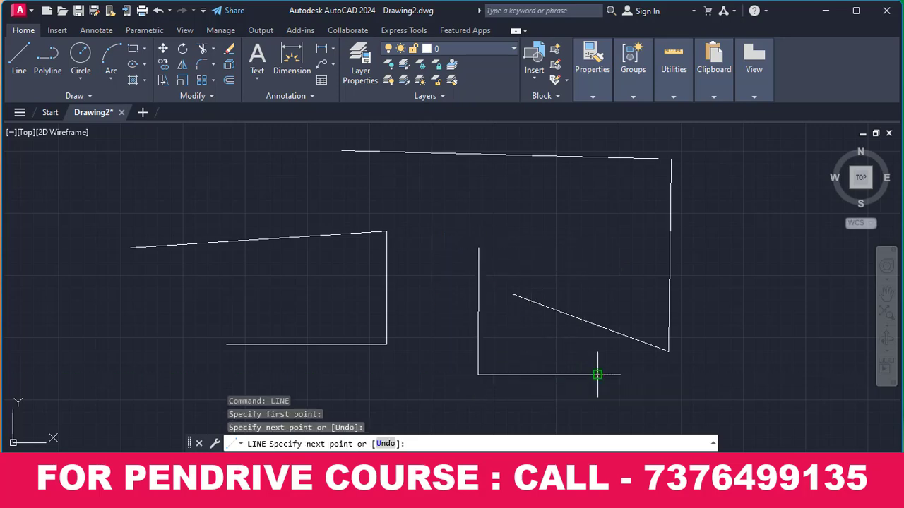
left_click(597, 375)
right_click(597, 185)
left_click(628, 192)
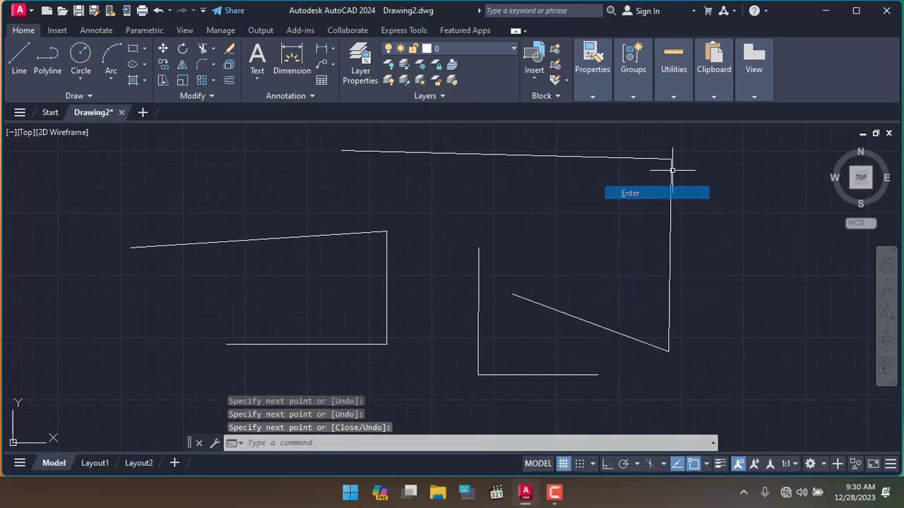
Crossing-select and delete all eight lines, then place a new line's first point lower left
left_click(726, 131)
left_click(109, 415)
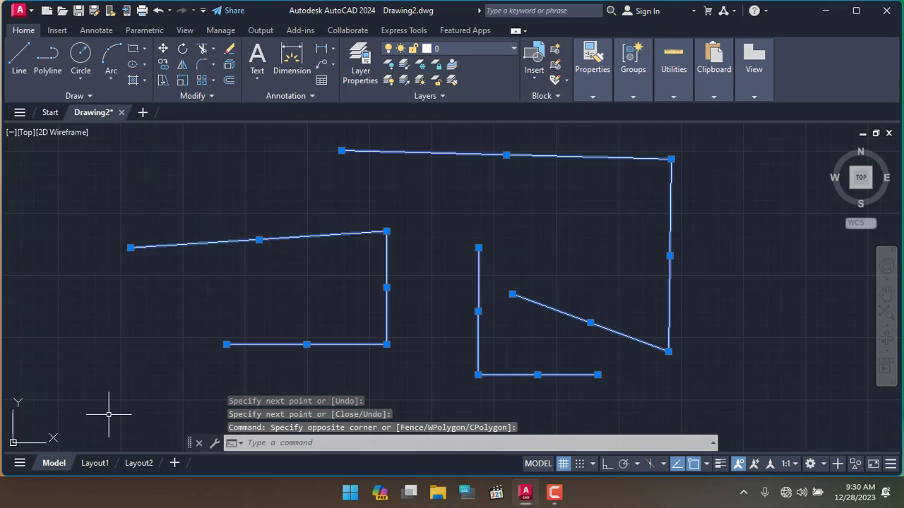
key("Delete")
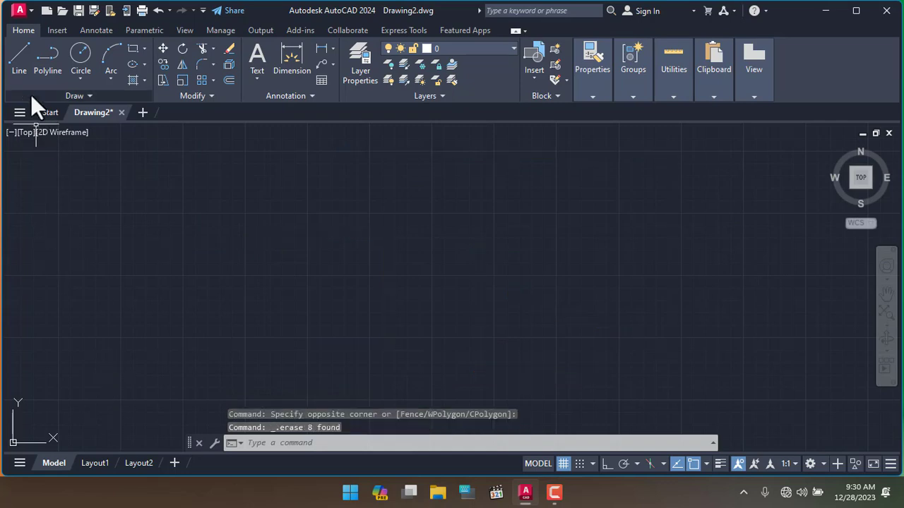
left_click(19, 56)
left_click(324, 335)
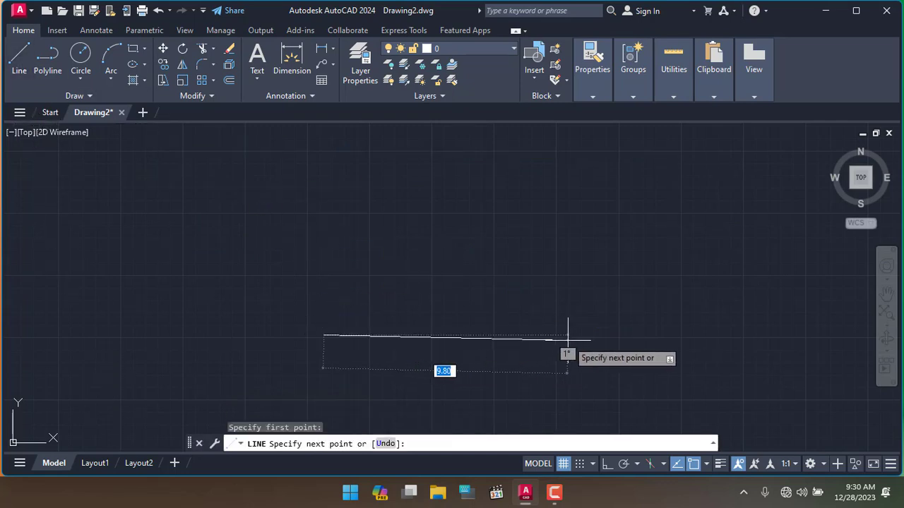
Draw a single line 11 units long at a 30-degree angle
left_click(600, 464)
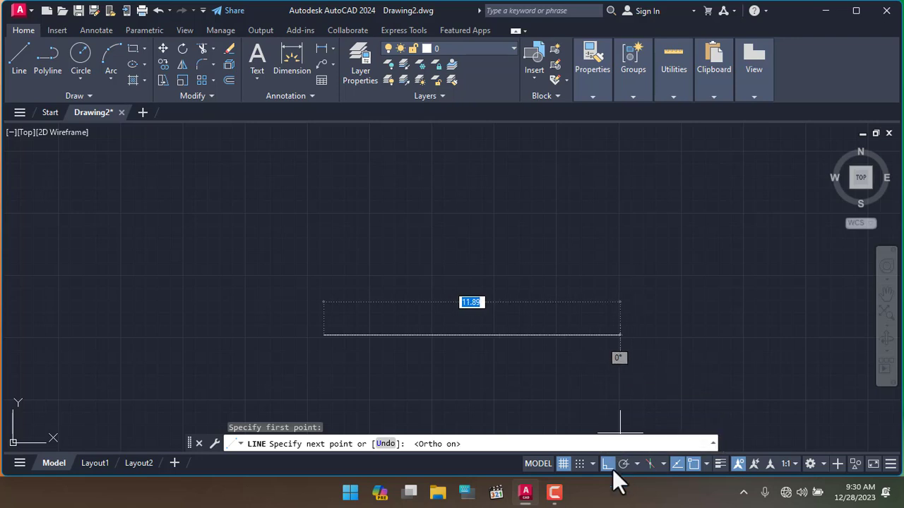
left_click(611, 465)
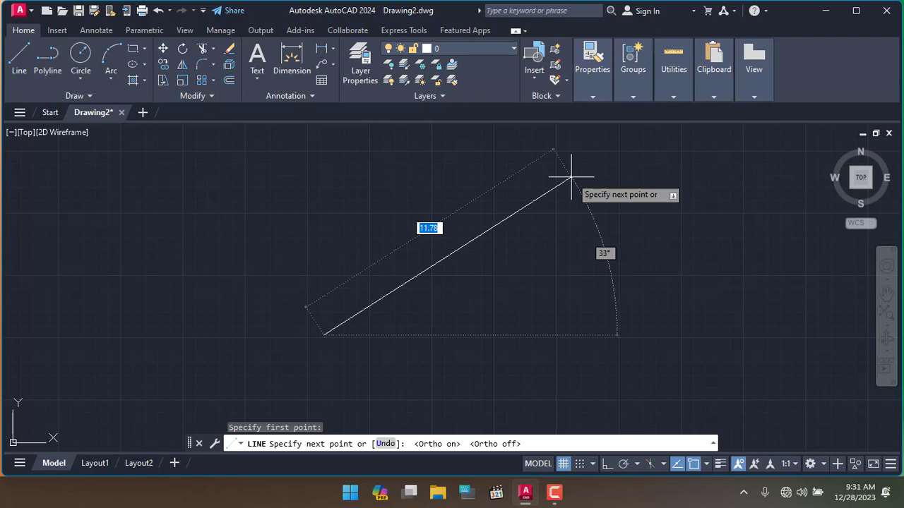
type("1")
type("1")
key("Tab")
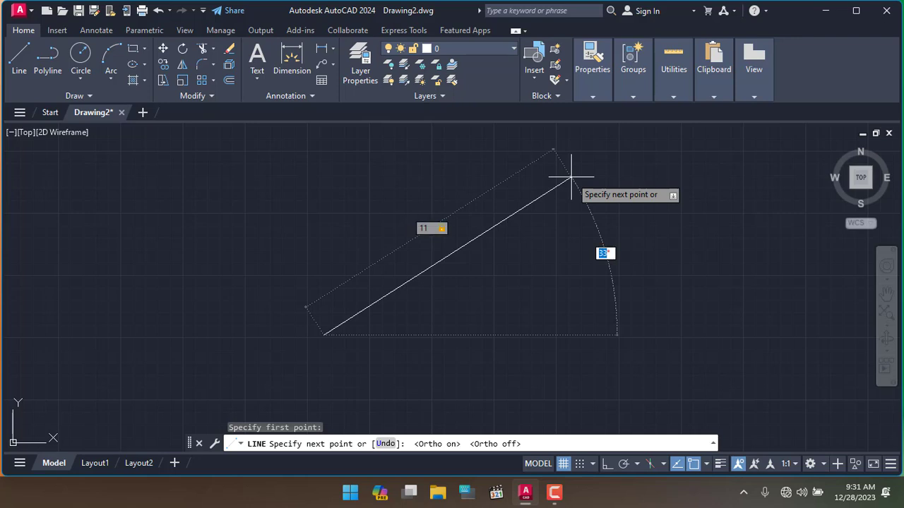
type("3")
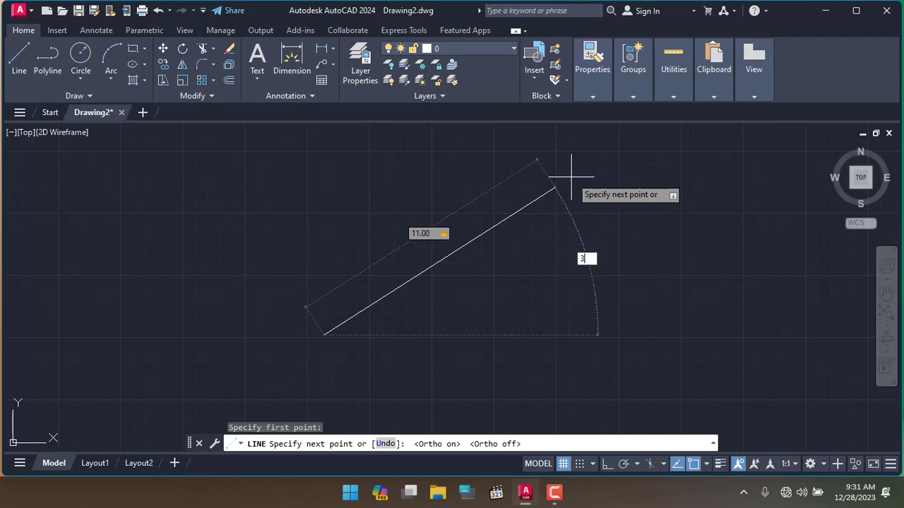
type("0")
key("Return")
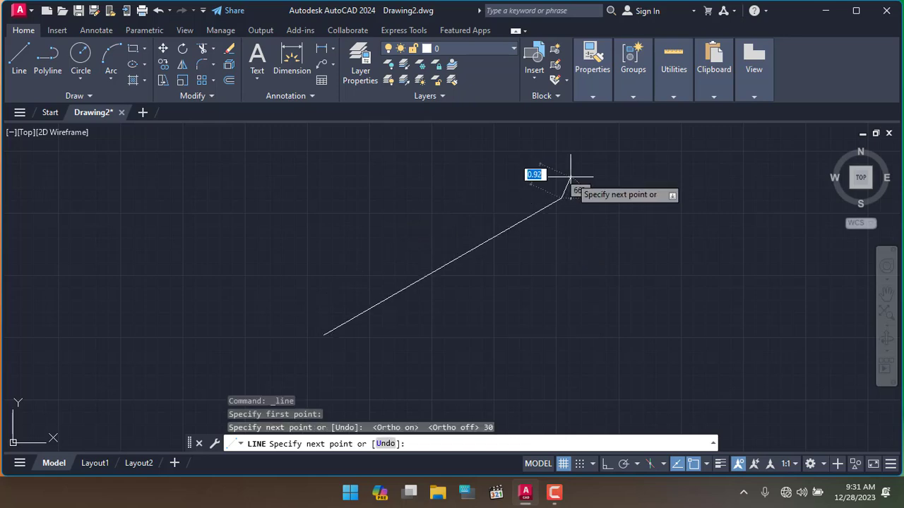
key("Return")
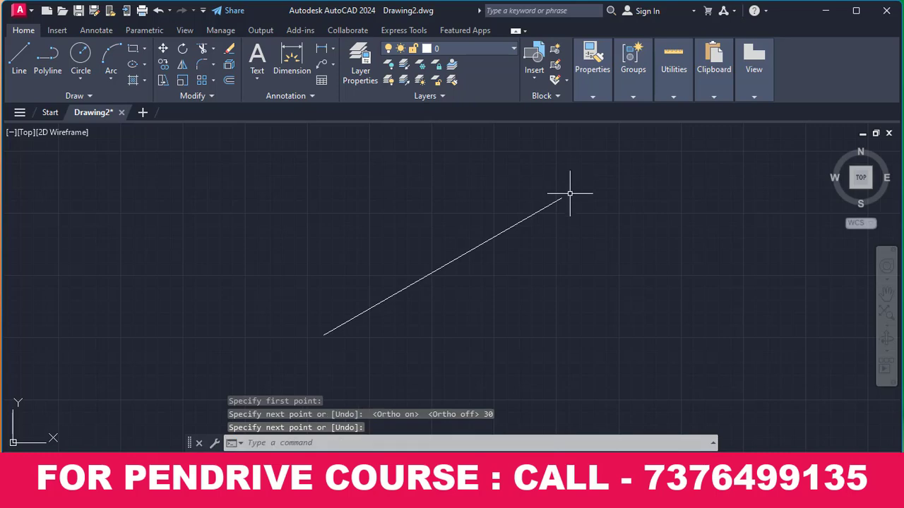
Select the 30-degree line and erase it
left_click(569, 226)
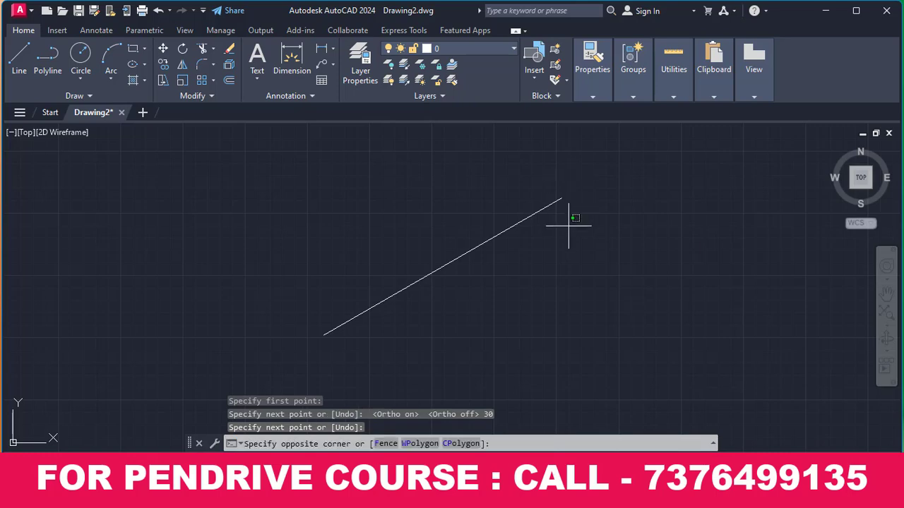
left_click(508, 222)
right_click(508, 222)
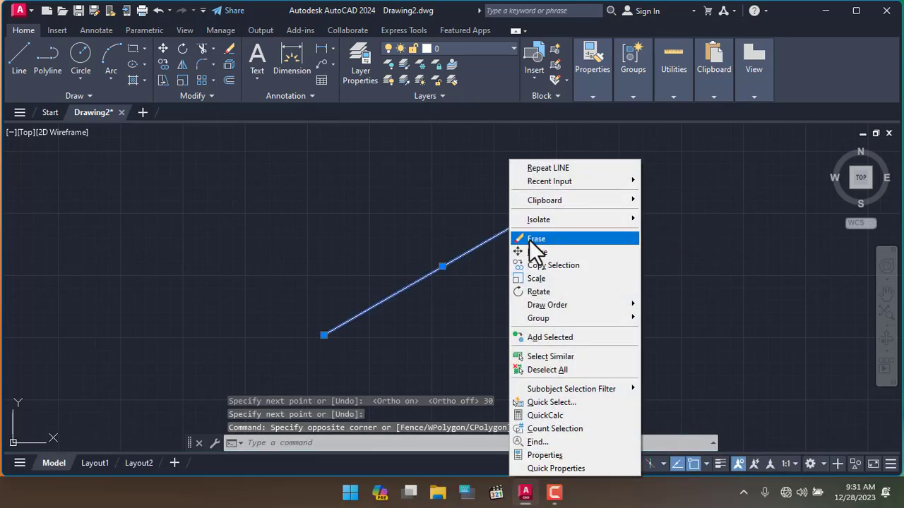
left_click(526, 236)
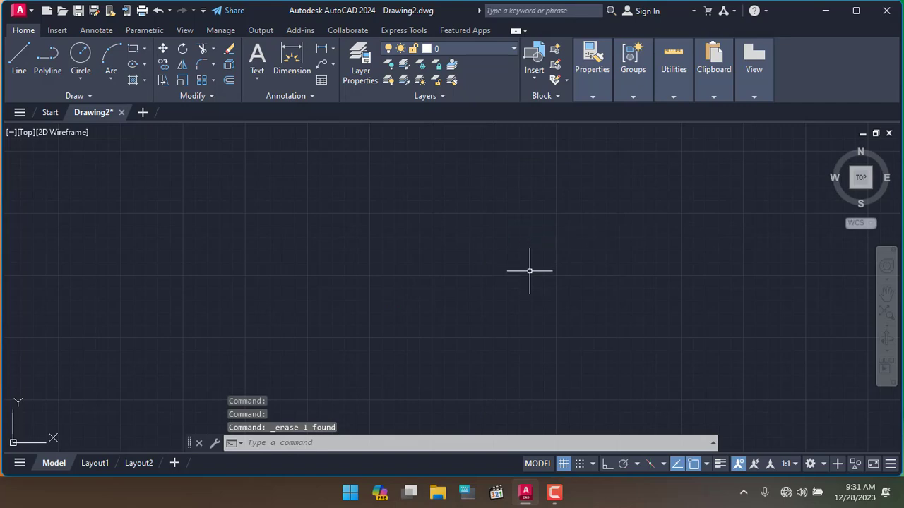
Draw an open two-segment line running right, then down to the lower right
left_click(14, 67)
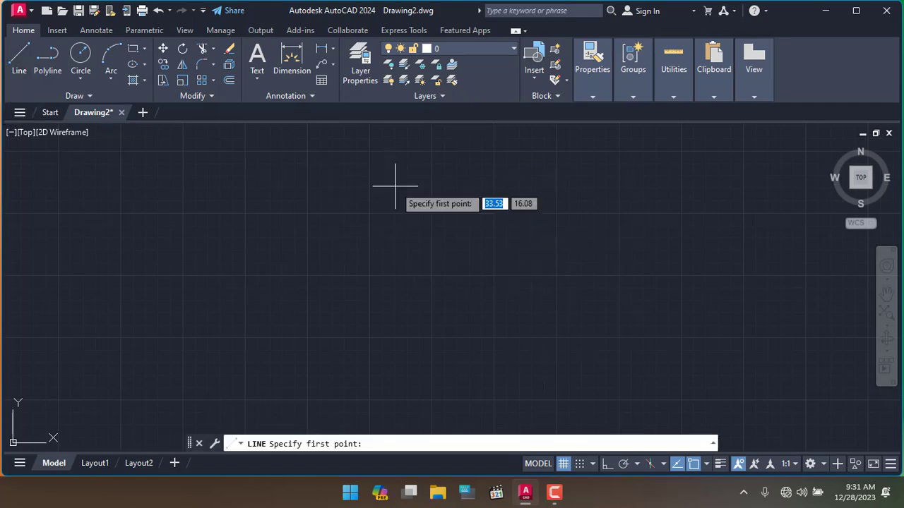
left_click(338, 175)
left_click(620, 188)
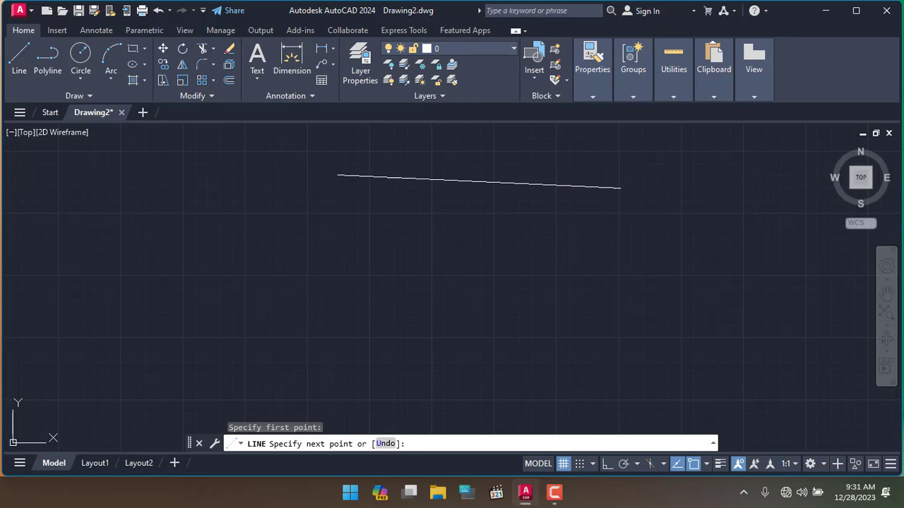
left_click(656, 402)
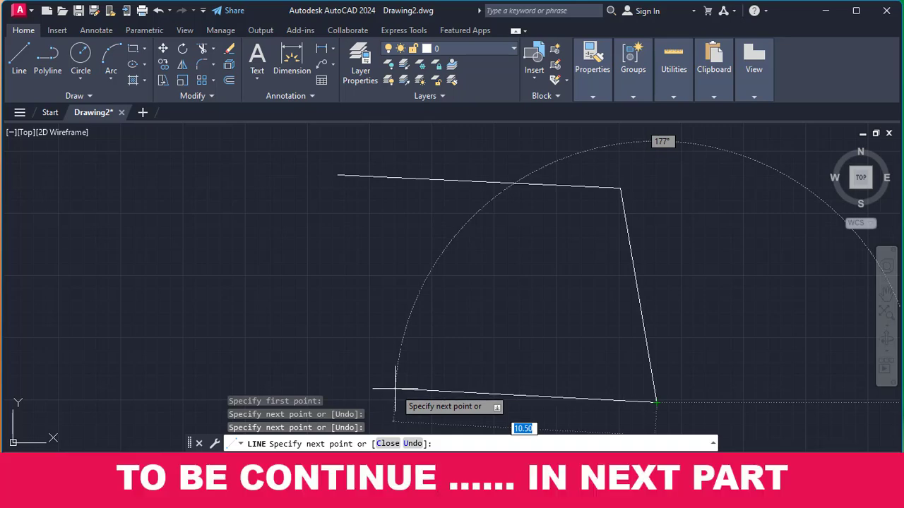
key("Return")
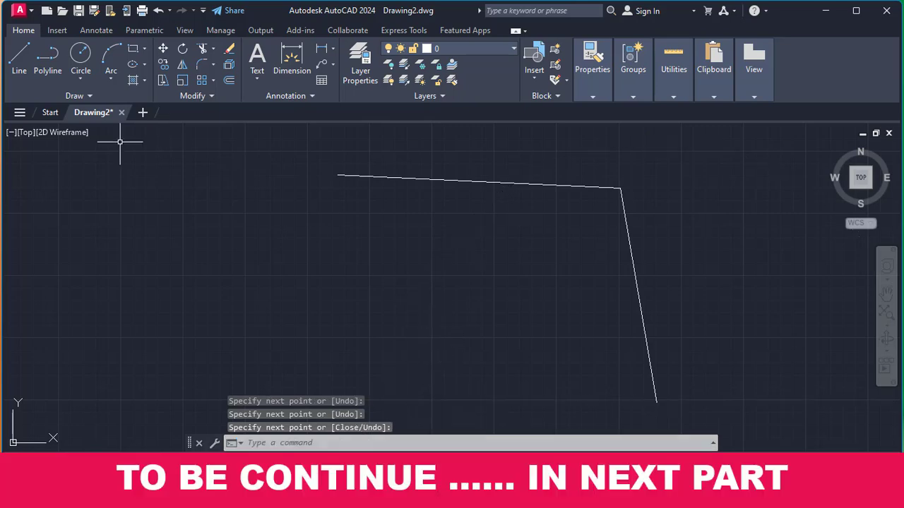
Draw a triangle on the left from three corners, closing it back to the first corner
left_click(22, 60)
left_click(198, 173)
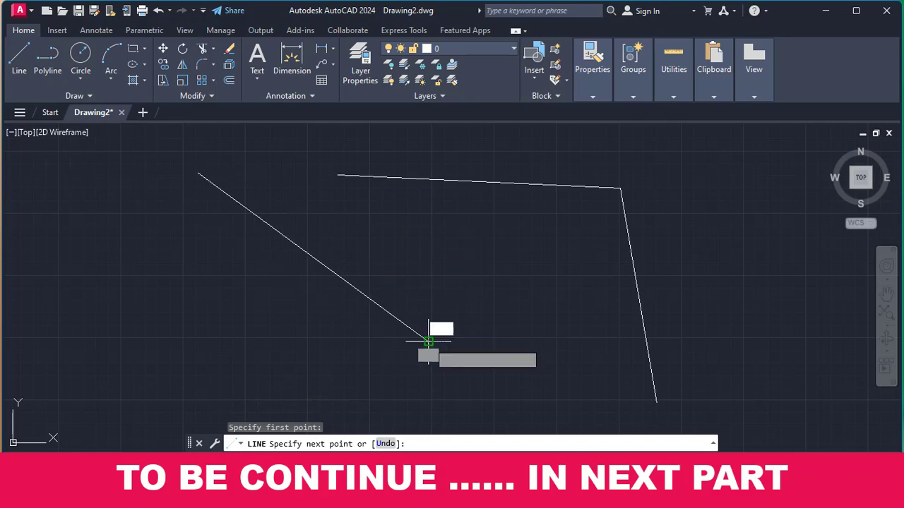
left_click(428, 341)
left_click(134, 390)
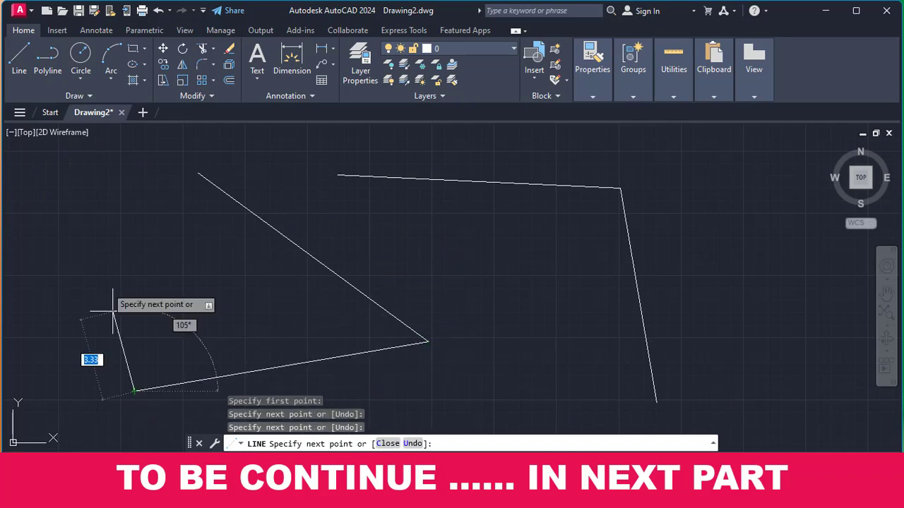
right_click(129, 201)
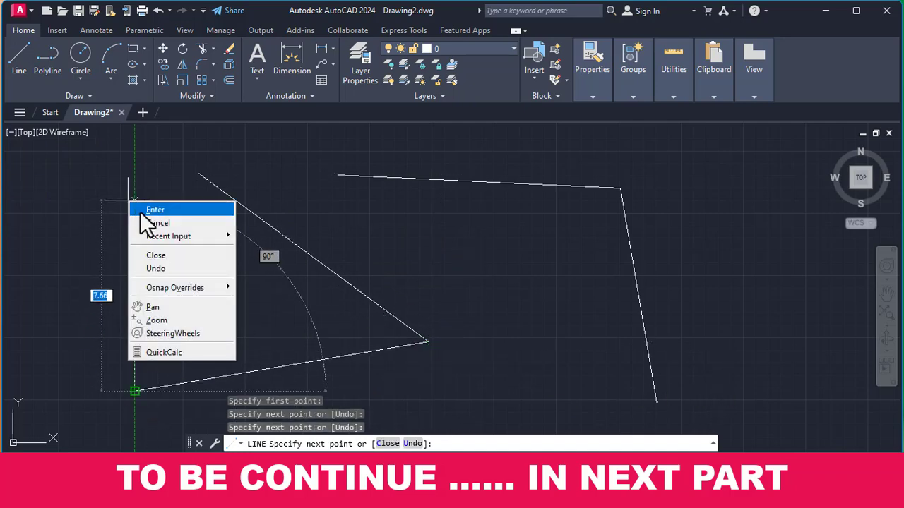
left_click(168, 256)
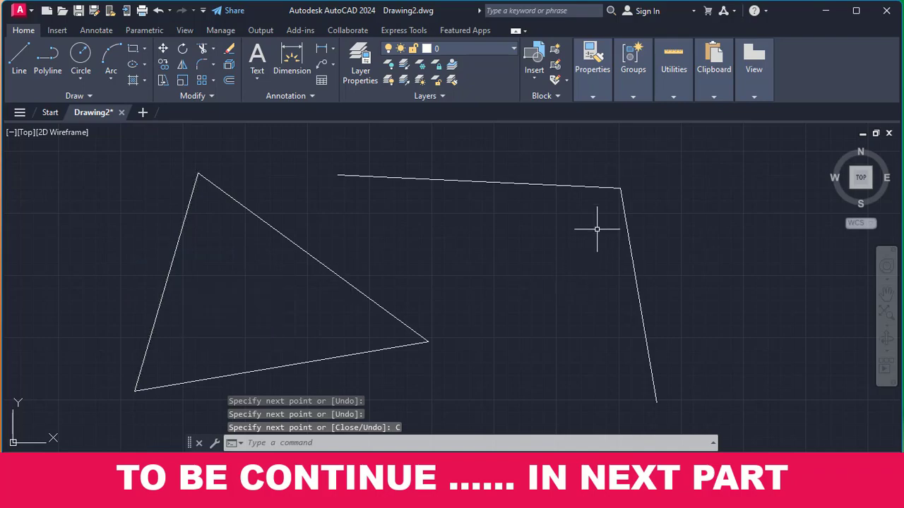